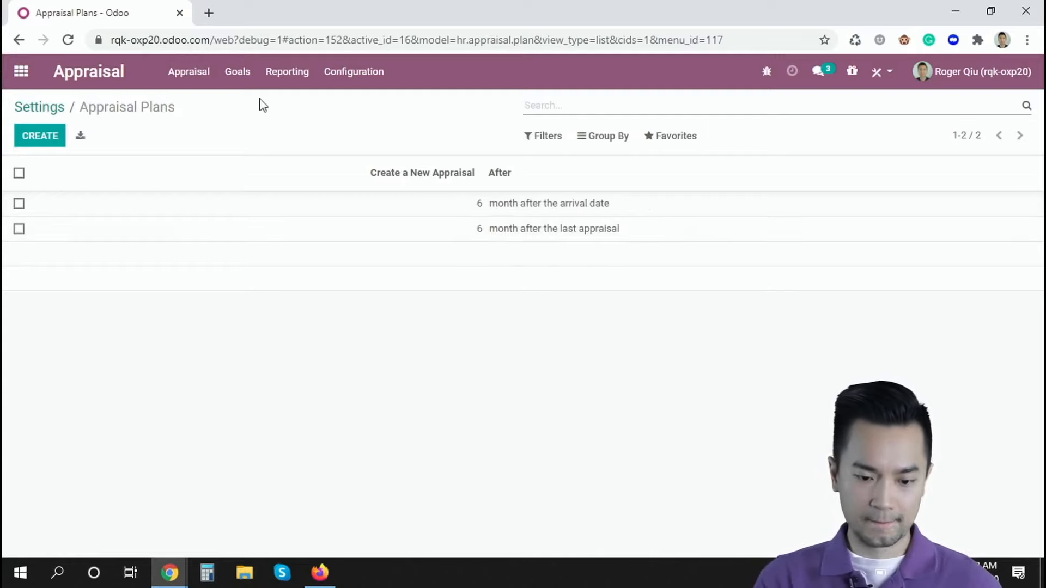
Try setting the plan for months after the last appraisal to 12, and return to Settings without saving the change.
left_click(474, 233)
type("1")
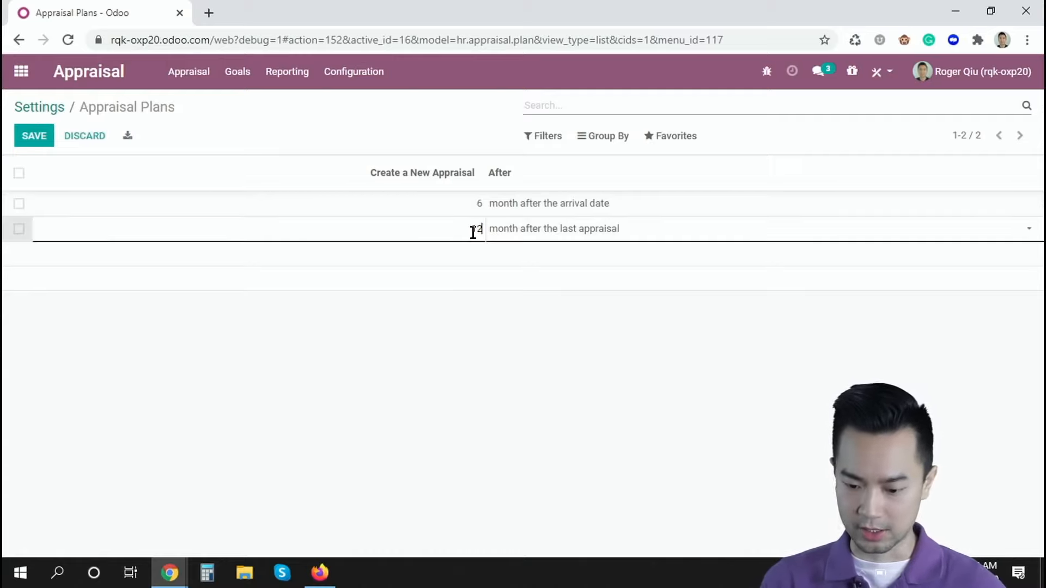
type("2")
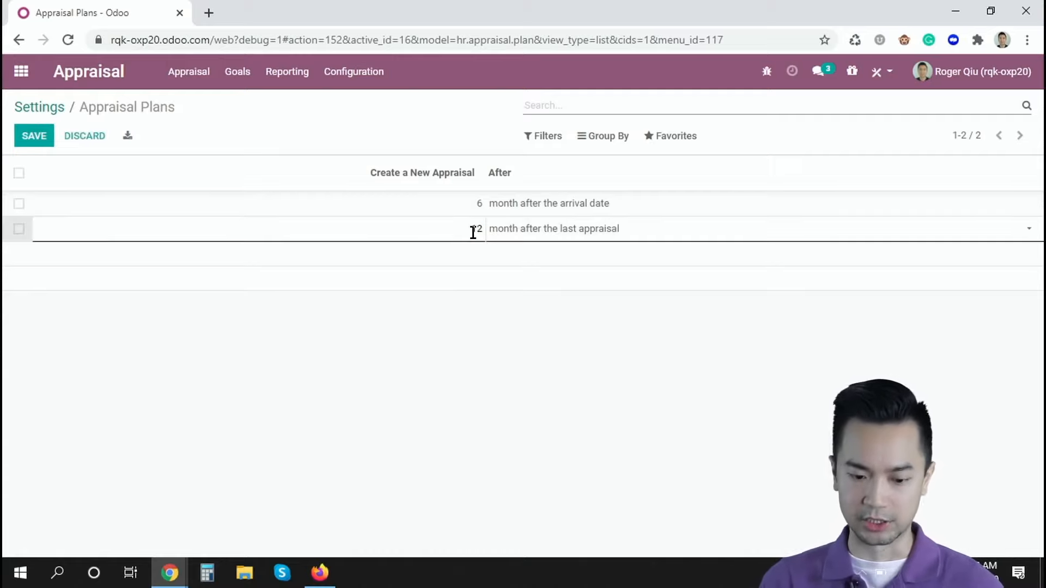
left_click(30, 112)
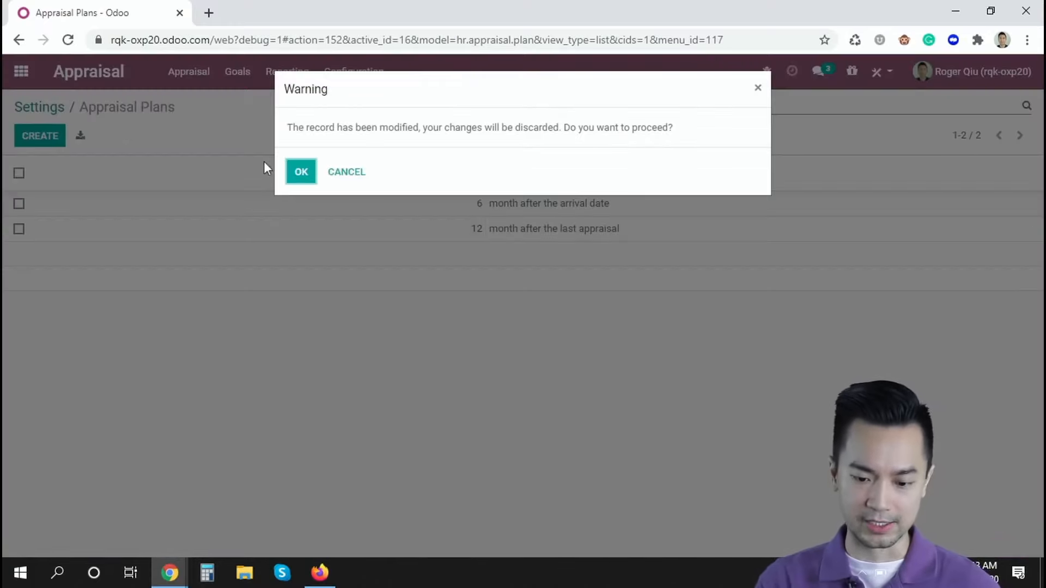
left_click(284, 170)
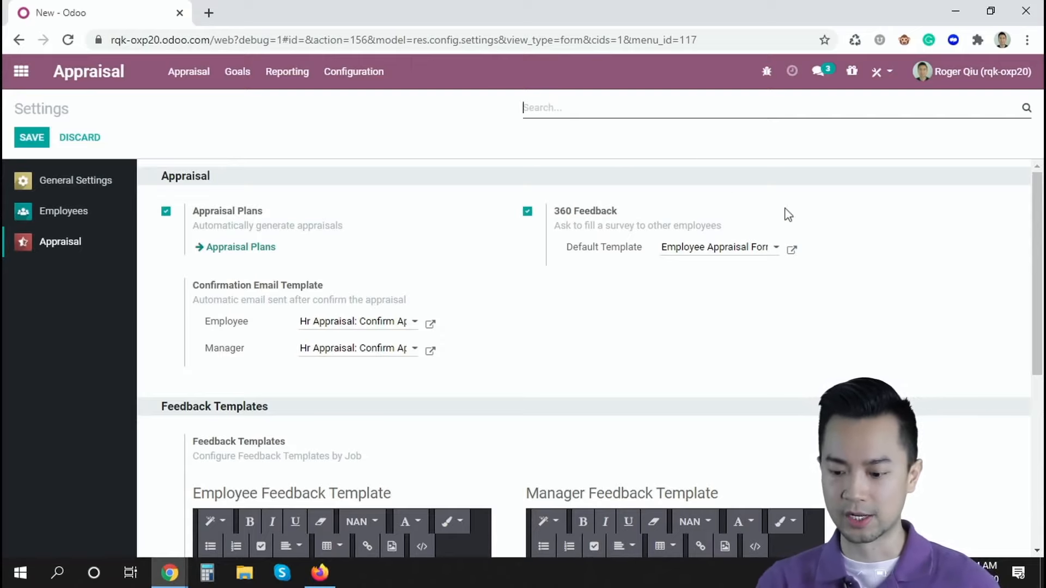
Open the default 360 Feedback survey template and review its questions and description.
left_click(793, 251)
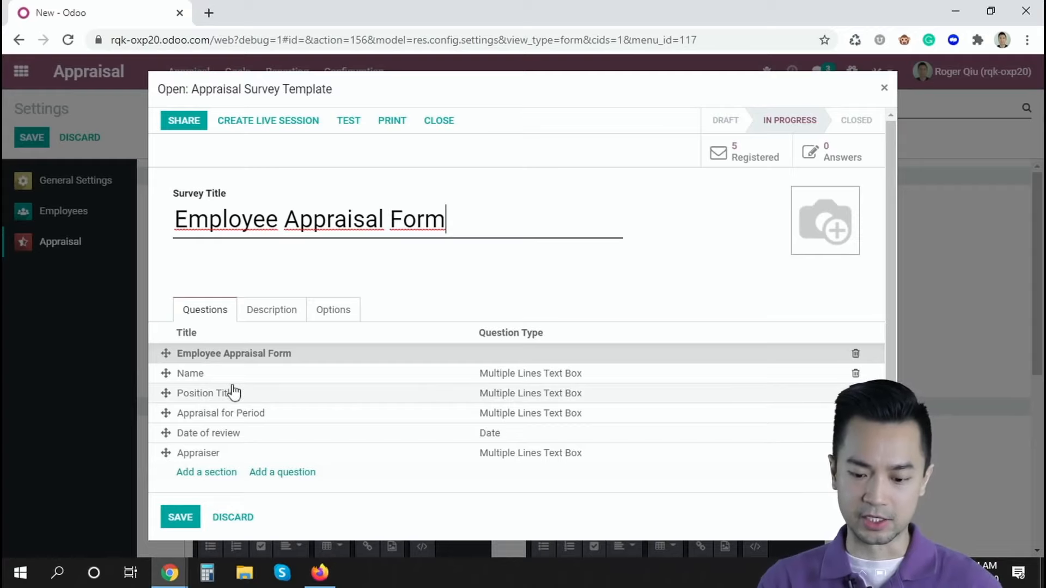
mouse_move(233, 392)
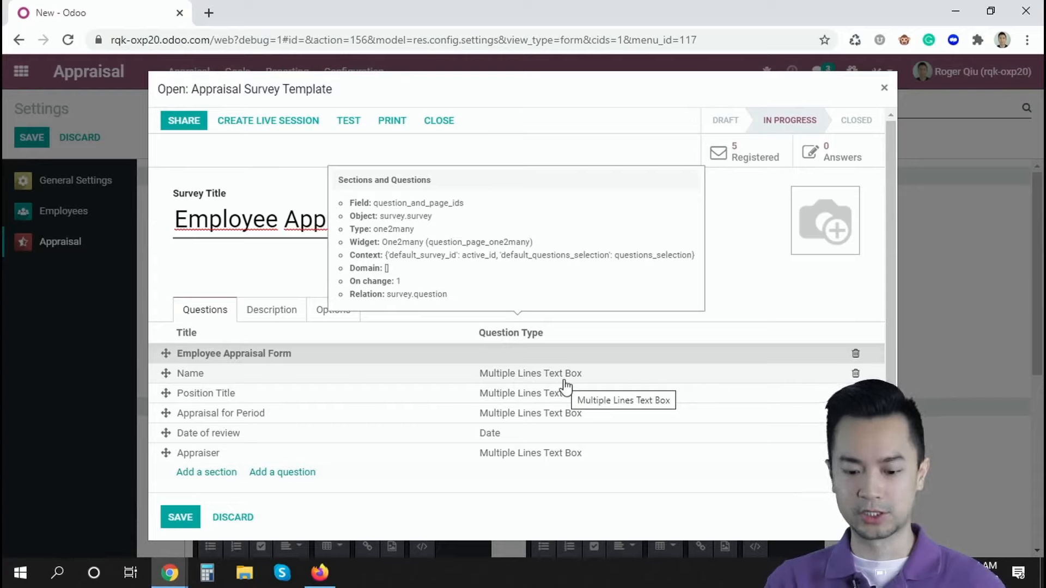
left_click(273, 305)
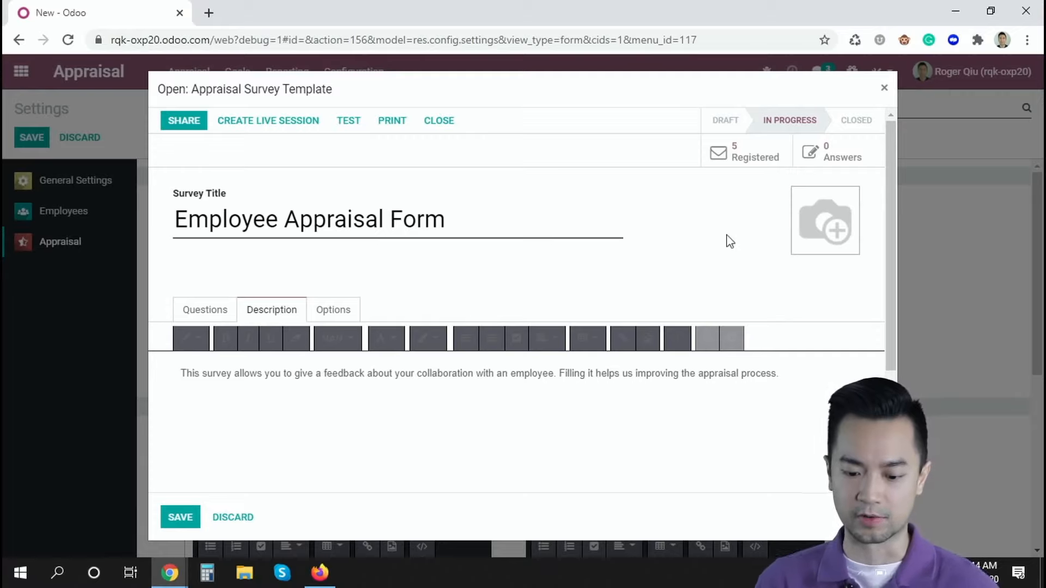
Review the survey template's options for question layout, scoring, live session and candidate access mode.
left_click(334, 309)
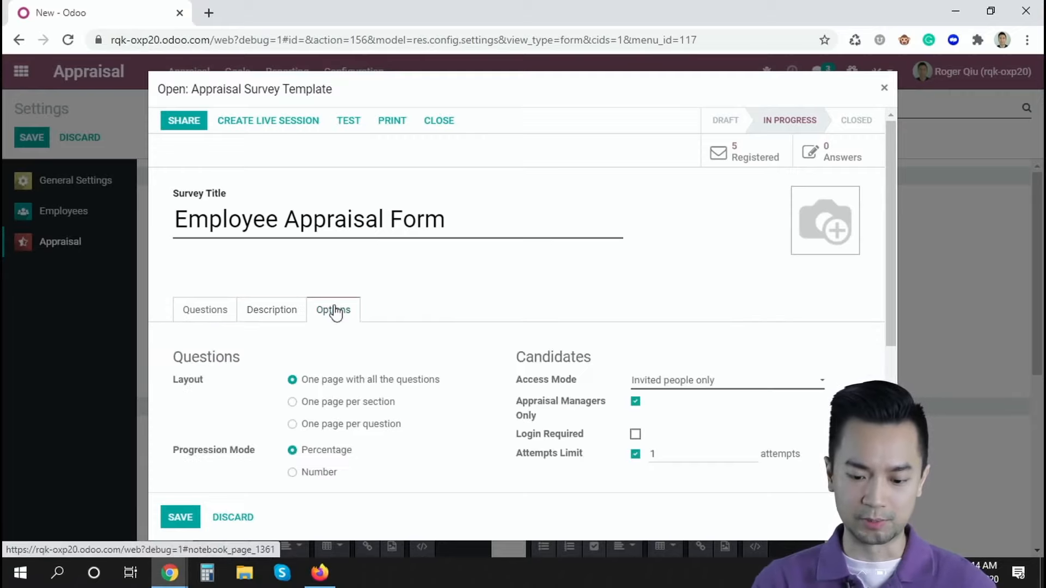
scroll(582, 270, "down", 2)
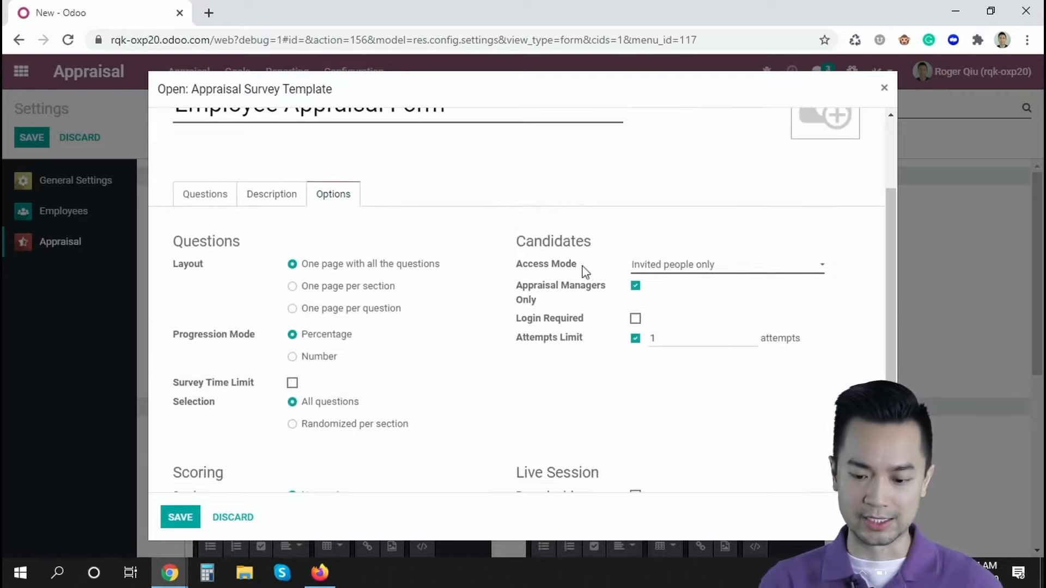
scroll(484, 360, "down", 1)
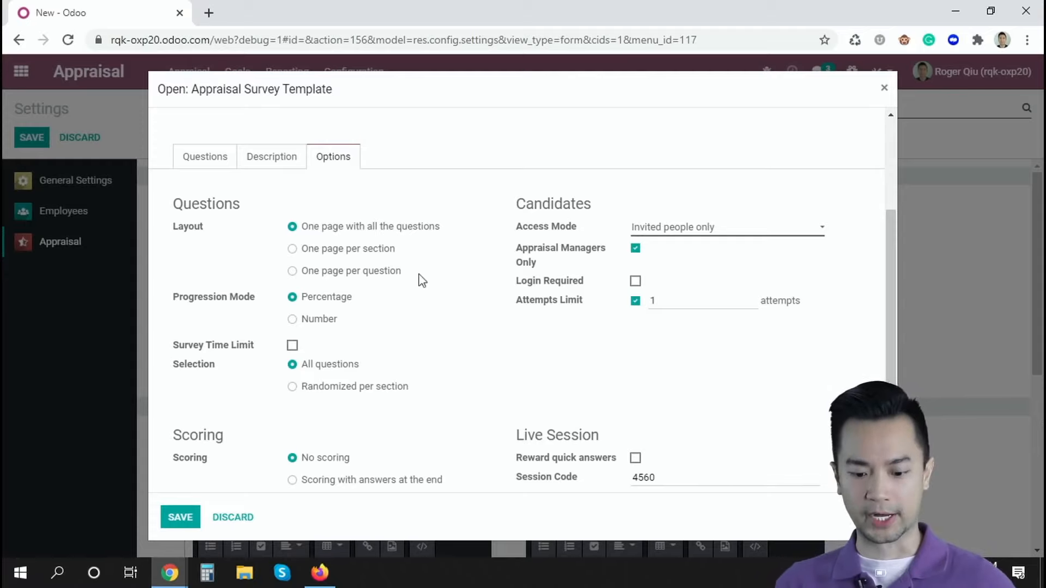
scroll(430, 315, "down", 3)
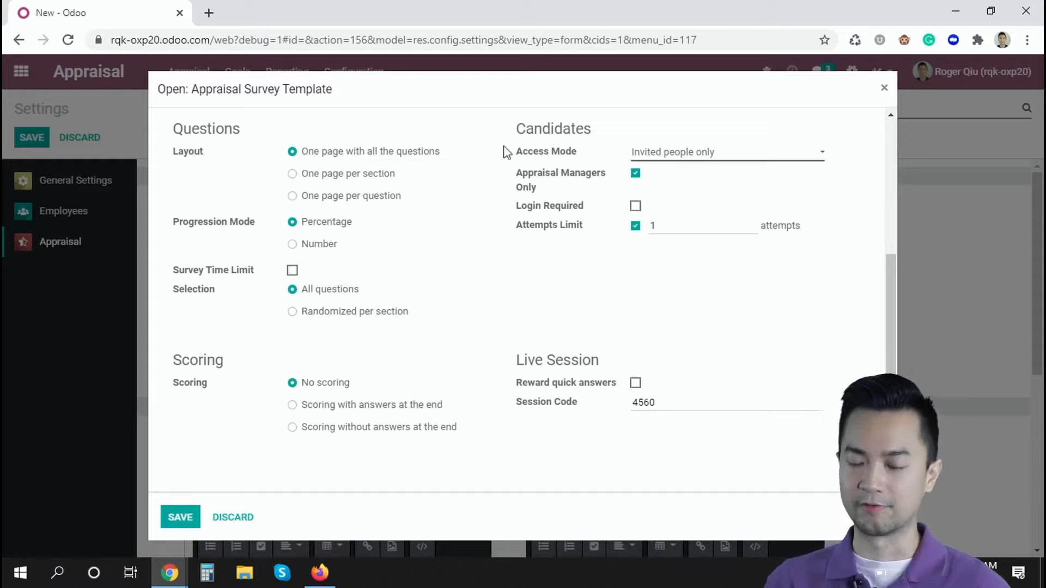
left_click(673, 158)
left_click(733, 132)
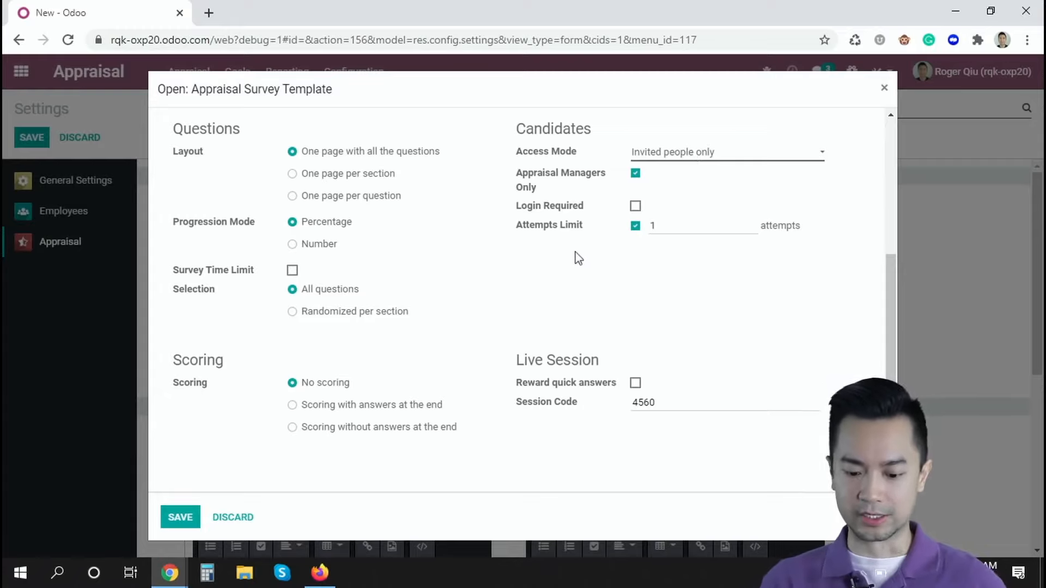
scroll(291, 382, "up", 4)
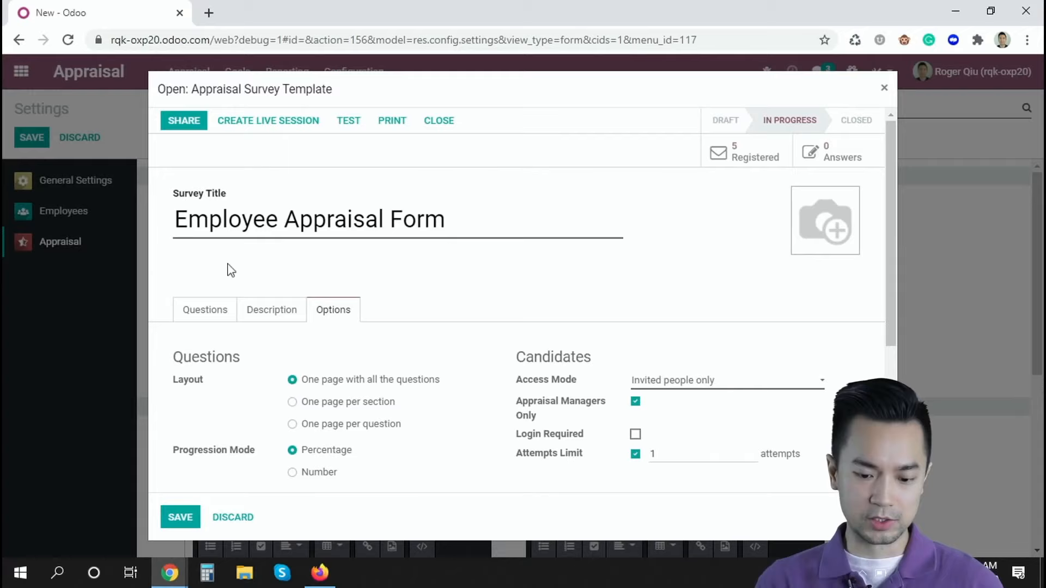
Start a new question in the Employee Appraisal Form titled "Hire Date" with the Date question type.
left_click(187, 310)
scroll(441, 273, "down", 1)
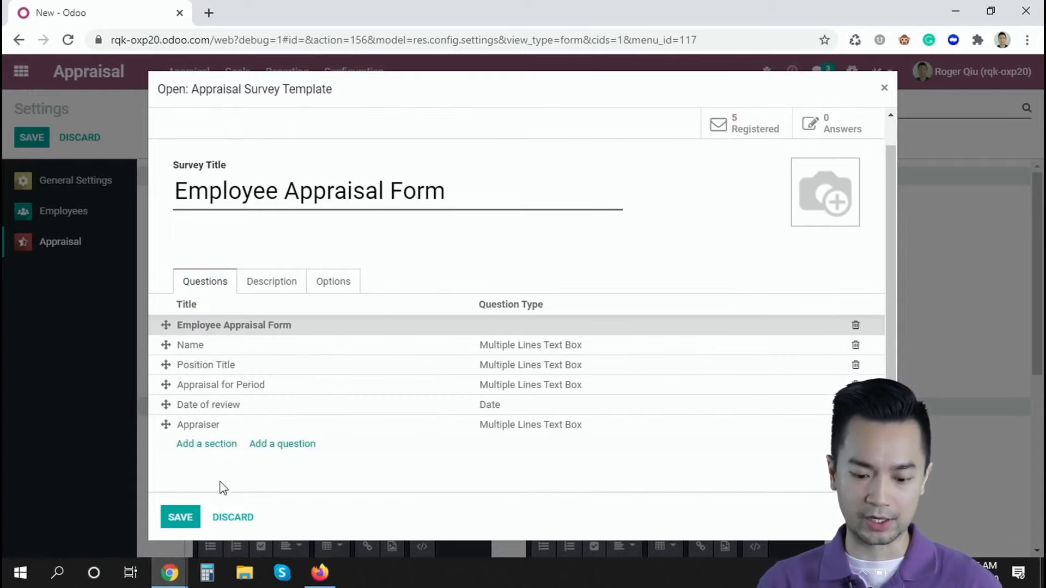
left_click(279, 445)
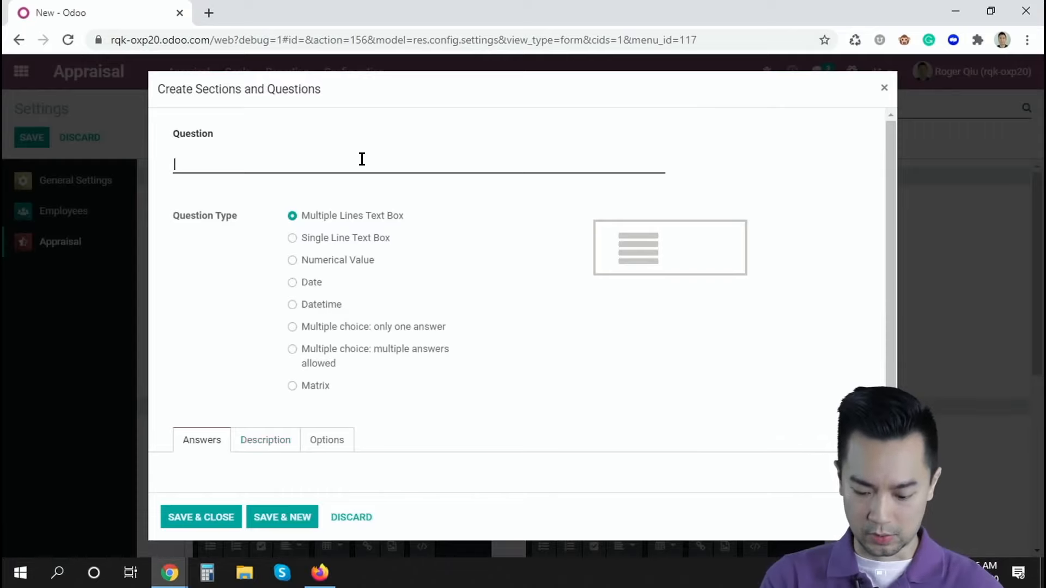
type("Hire Date")
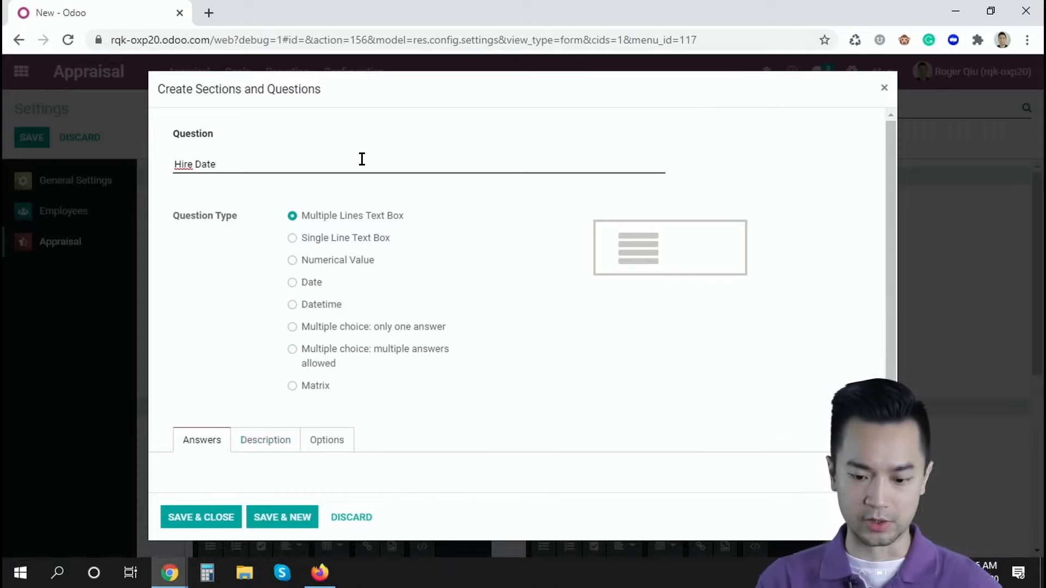
left_click(293, 282)
scroll(250, 287, "down", 1)
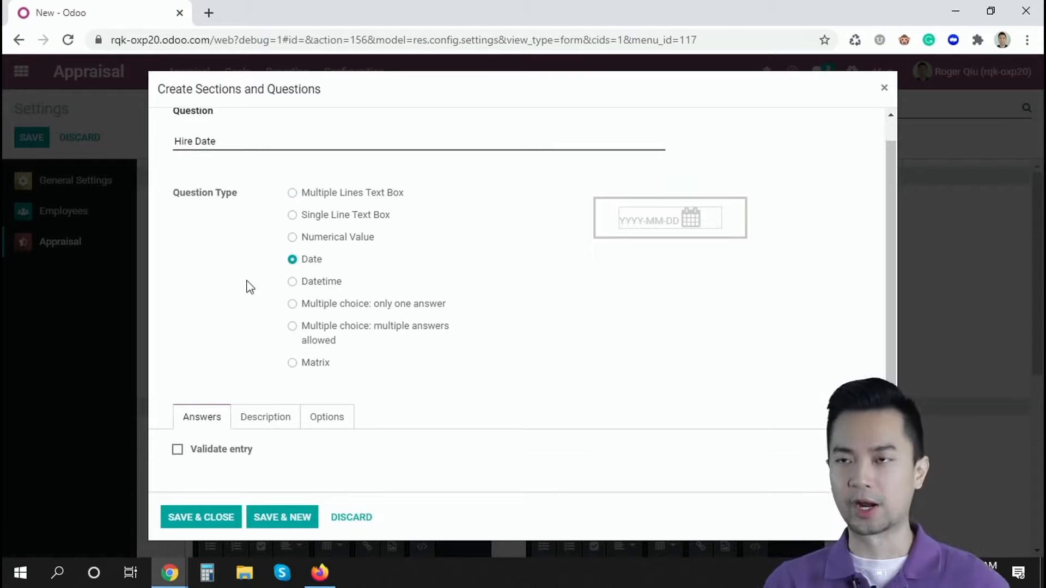
Examine the new question's entry validation fields, description area, and constraint, conditional display and time limit options.
left_click(224, 458)
scroll(430, 437, "down", 2)
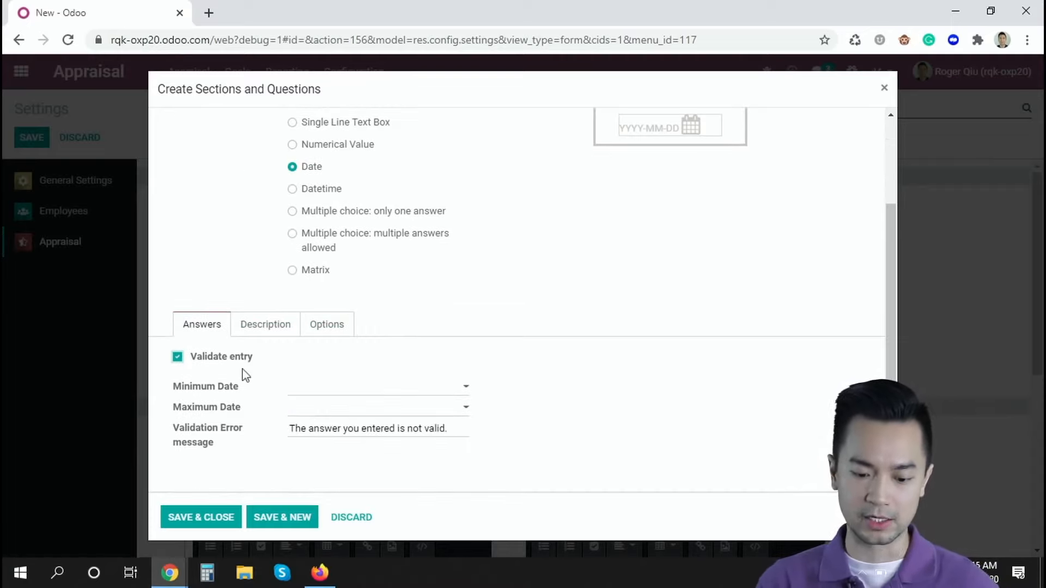
left_click(208, 364)
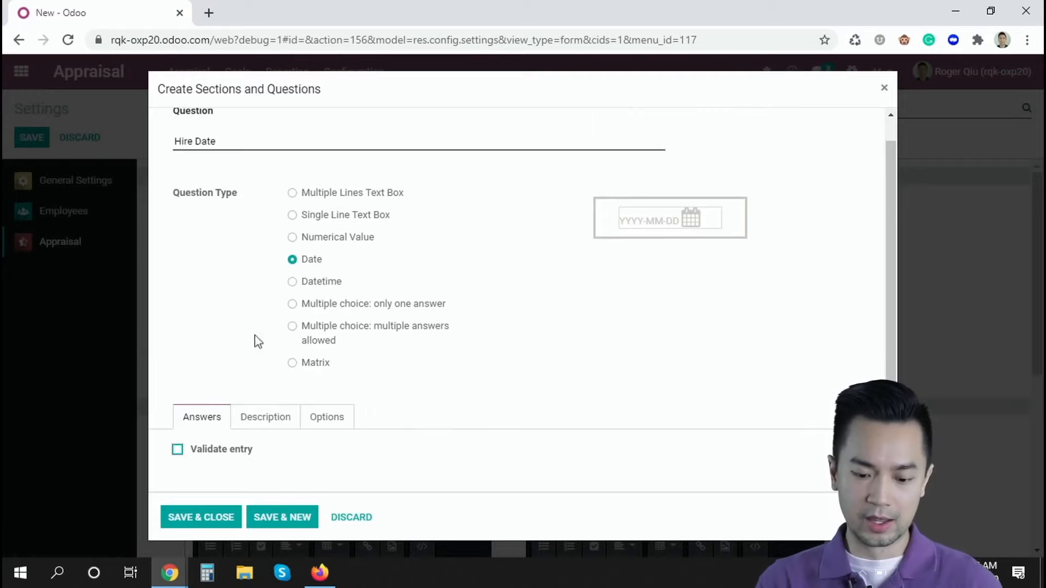
left_click(254, 422)
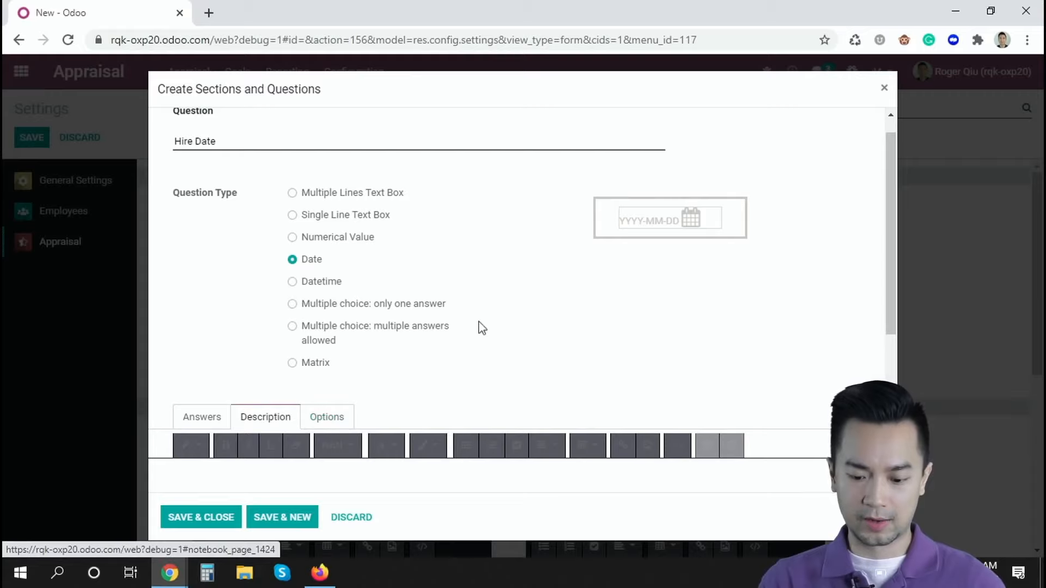
scroll(482, 328, "down", 2)
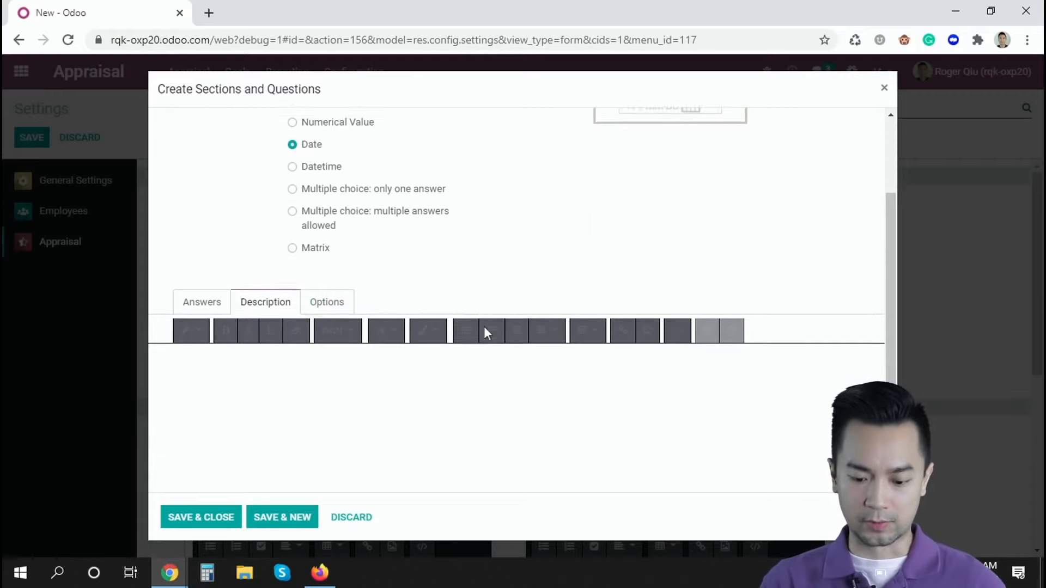
left_click(332, 293)
scroll(434, 360, "down", 1)
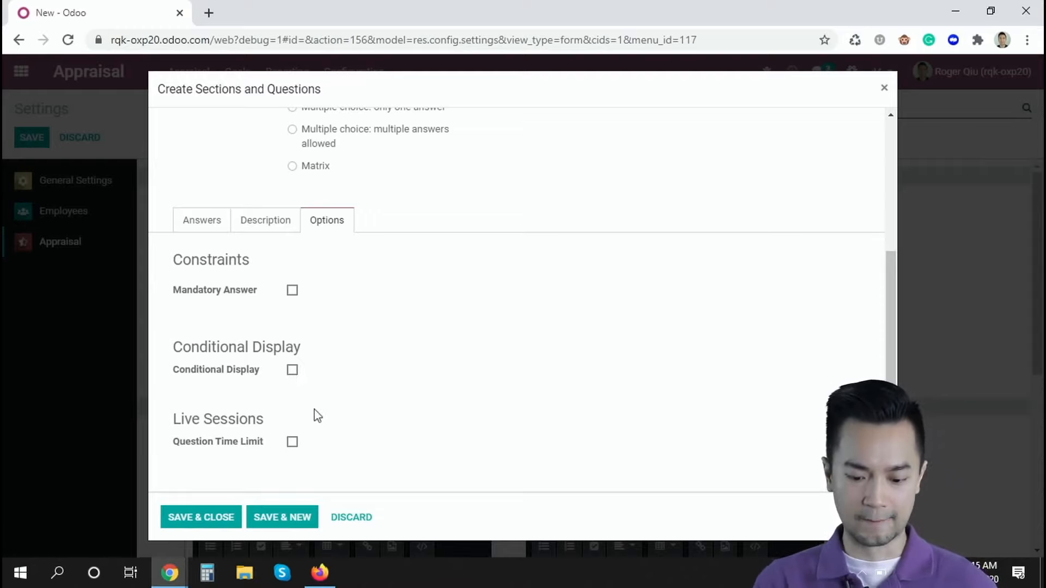
Discard the Hire Date question and close the survey template without saving.
scroll(308, 414, "up", 4)
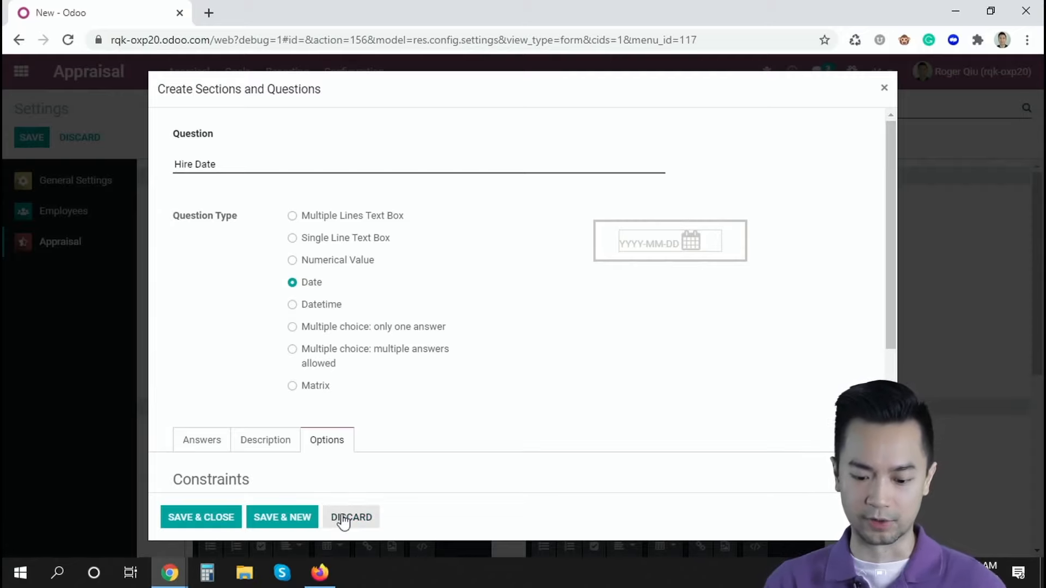
left_click(363, 522)
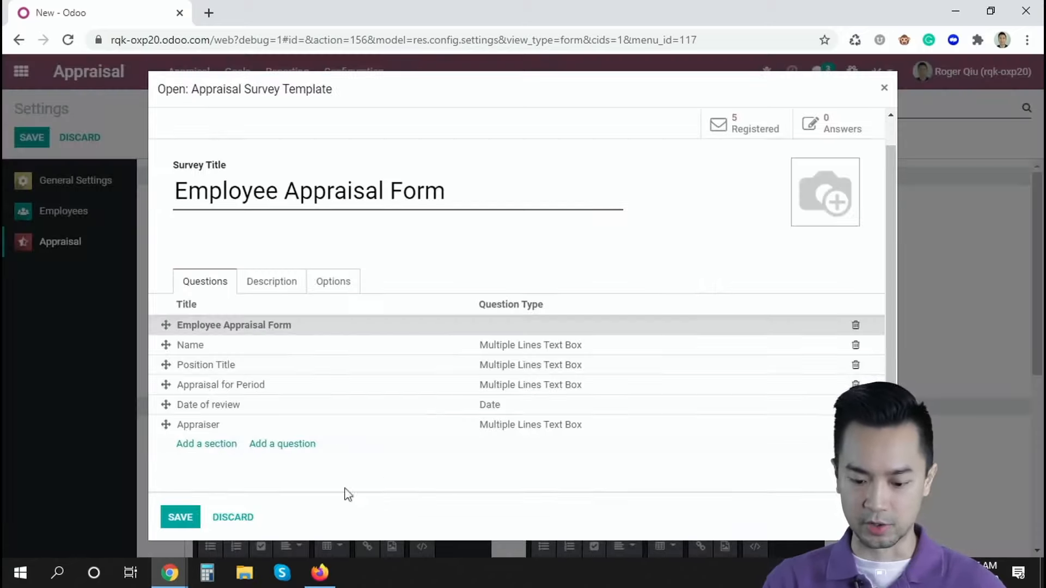
left_click(243, 519)
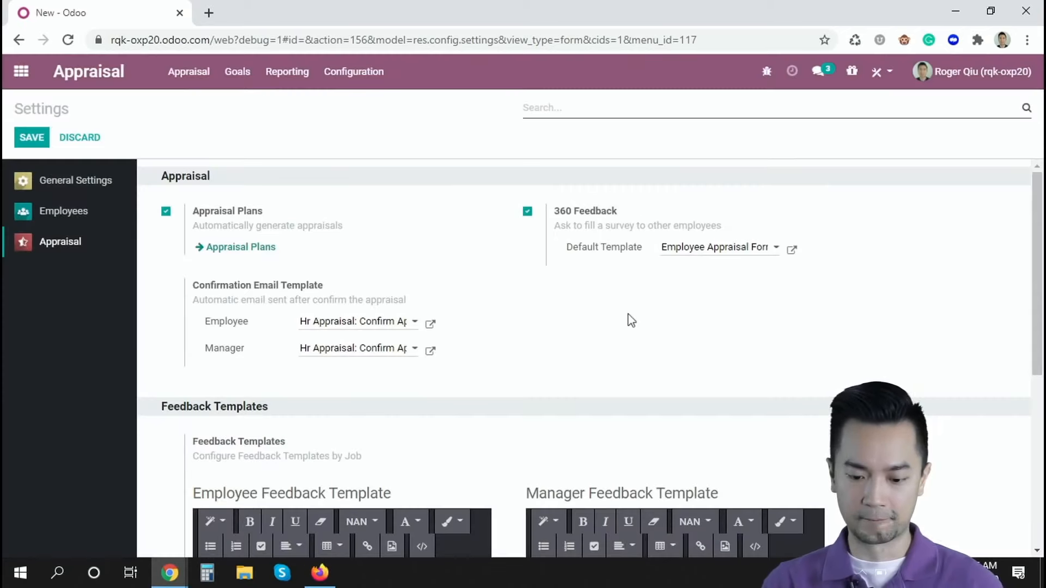
Review the default employee and manager feedback templates in the appraisal settings.
scroll(630, 318, "down", 4)
scroll(628, 321, "down", 1)
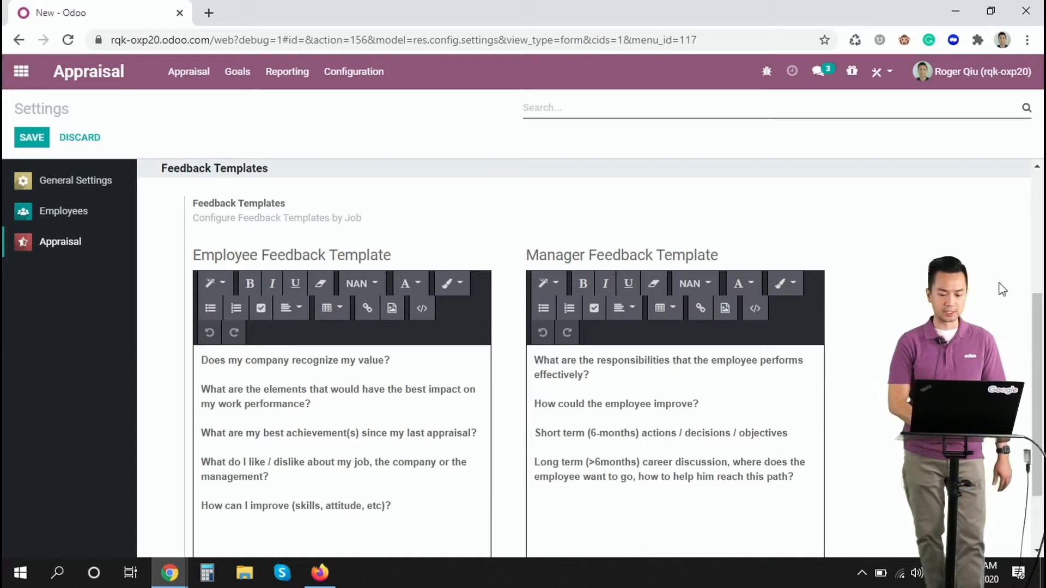
scroll(1005, 290, "down", 2)
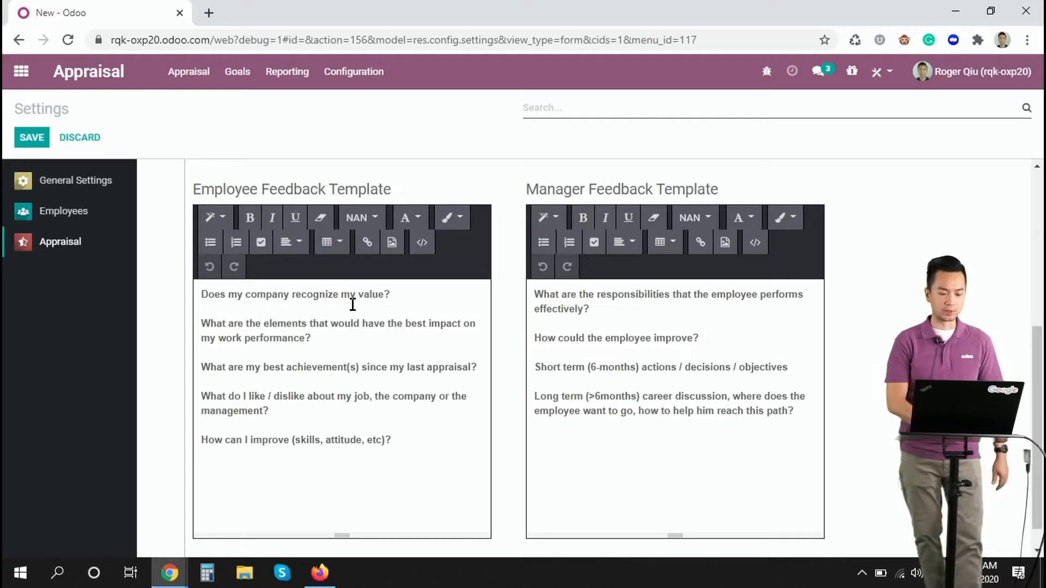
left_click(607, 337)
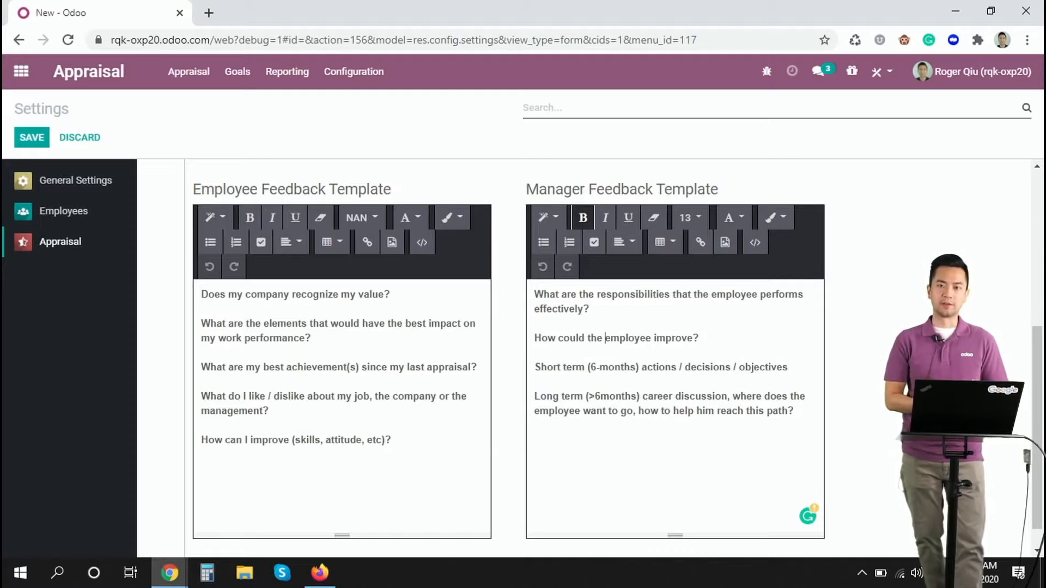
scroll(616, 353, "down", 1)
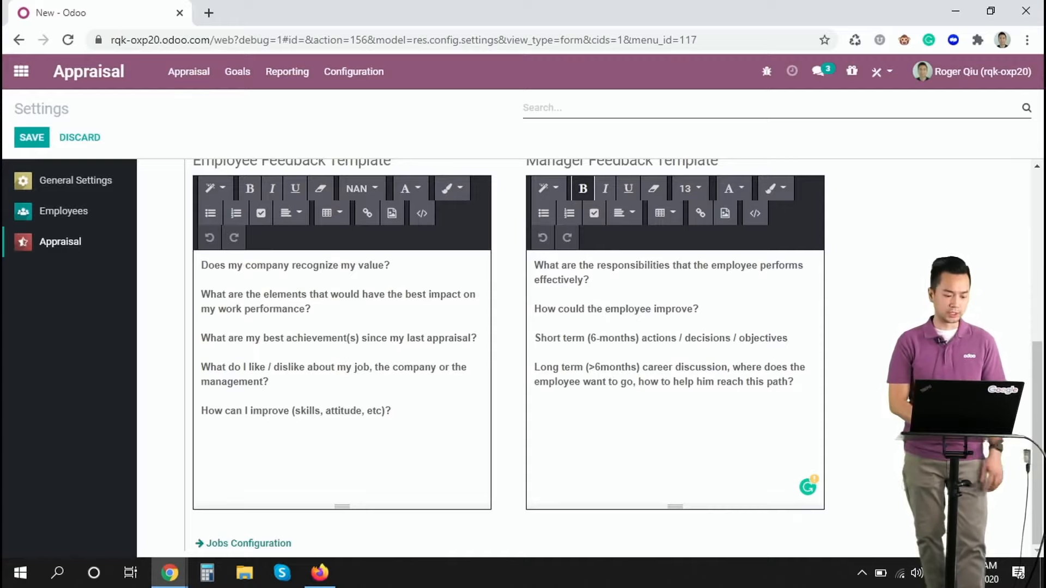
Open the System Administrator position from the job configuration and review its employee and manager feedback templates.
left_click(243, 544)
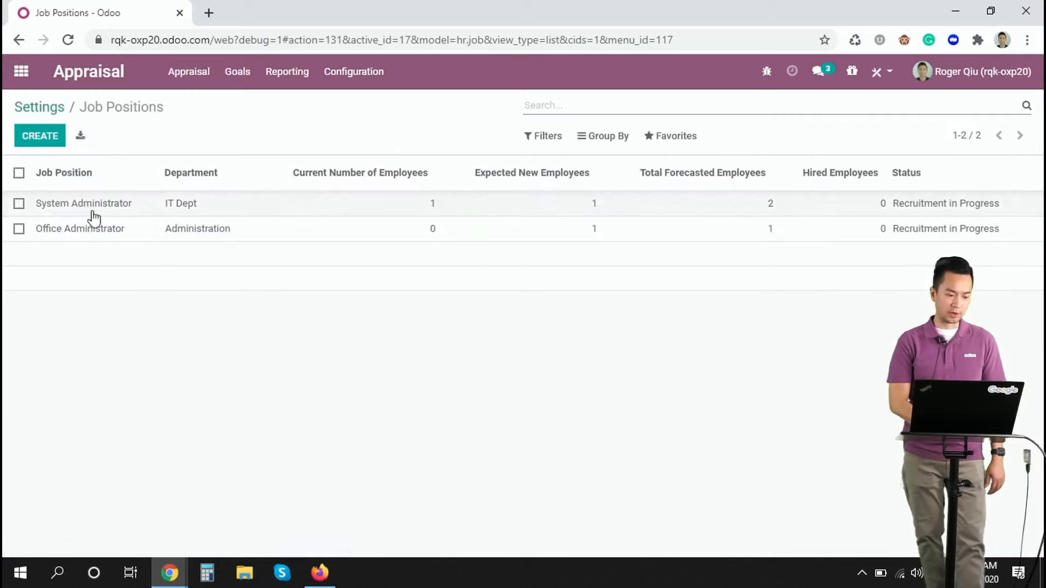
left_click(114, 209)
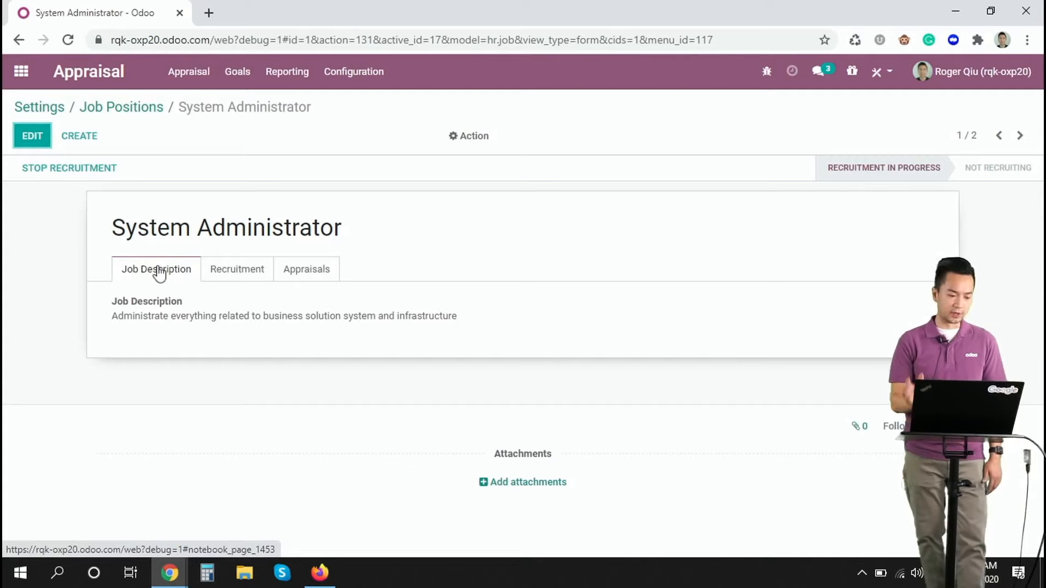
left_click(295, 273)
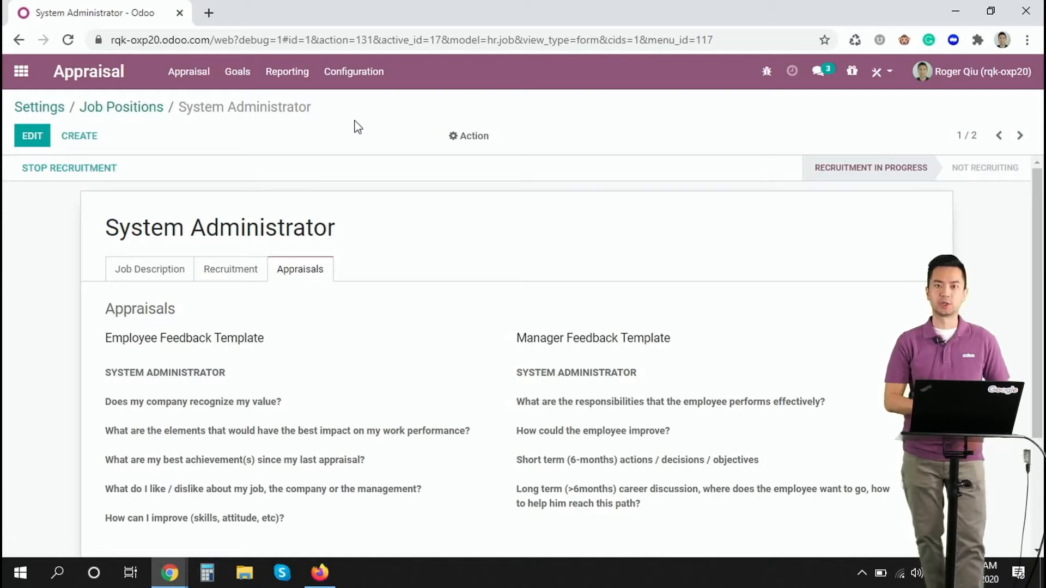
scroll(327, 370, "down", 1)
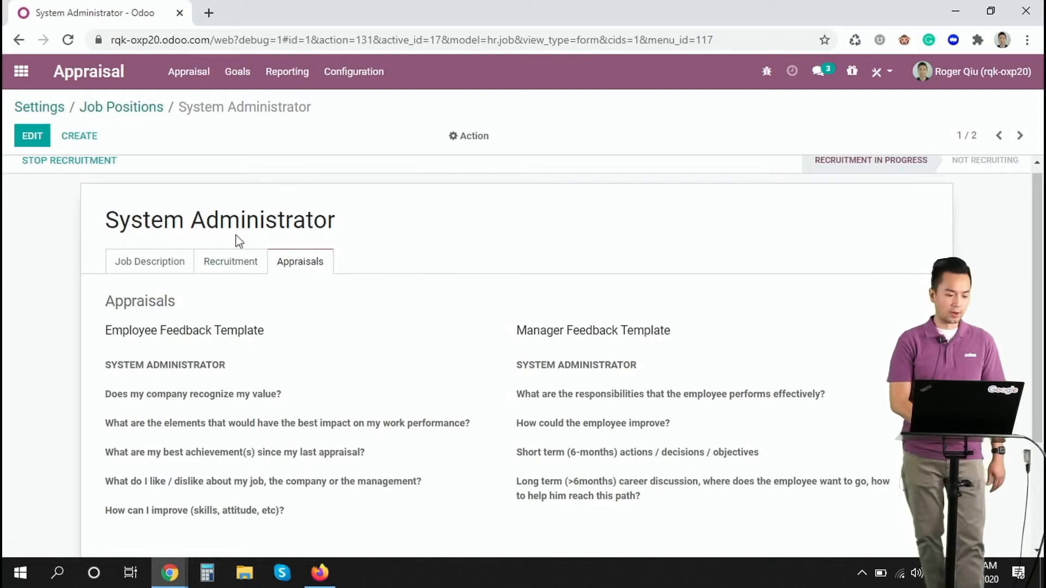
Examine the SYSTEM ADMINISTRATOR heading of the employee feedback template in edit mode, save the job position and return to the appraisal settings.
left_click(31, 137)
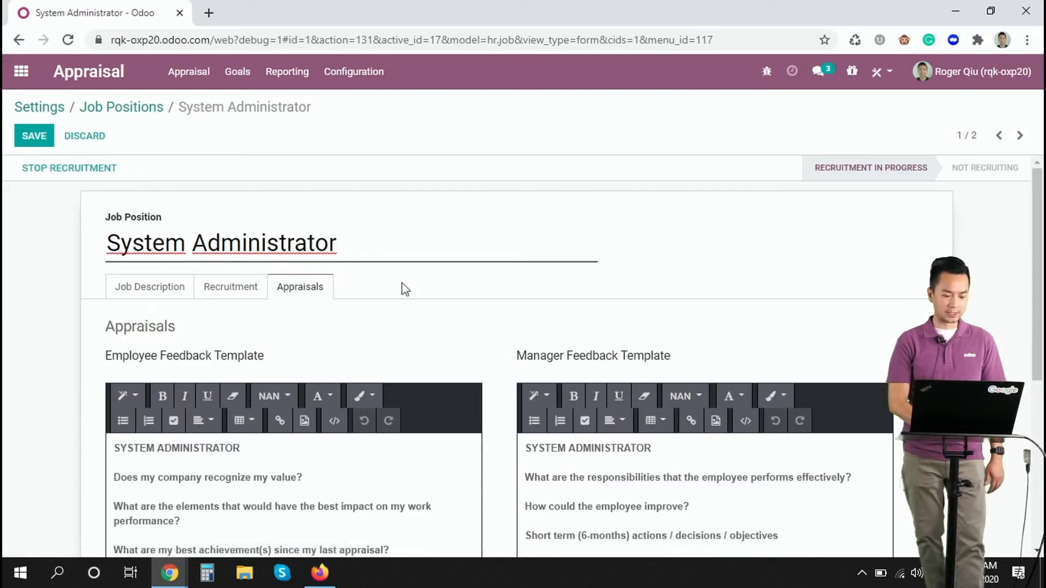
scroll(401, 289, "down", 3)
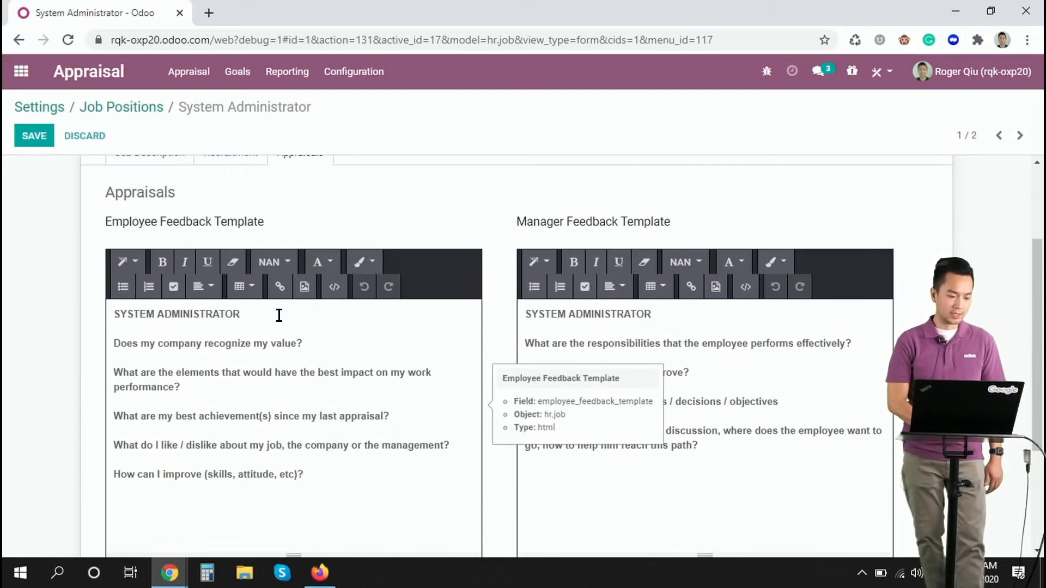
left_click_drag(278, 313, 88, 306)
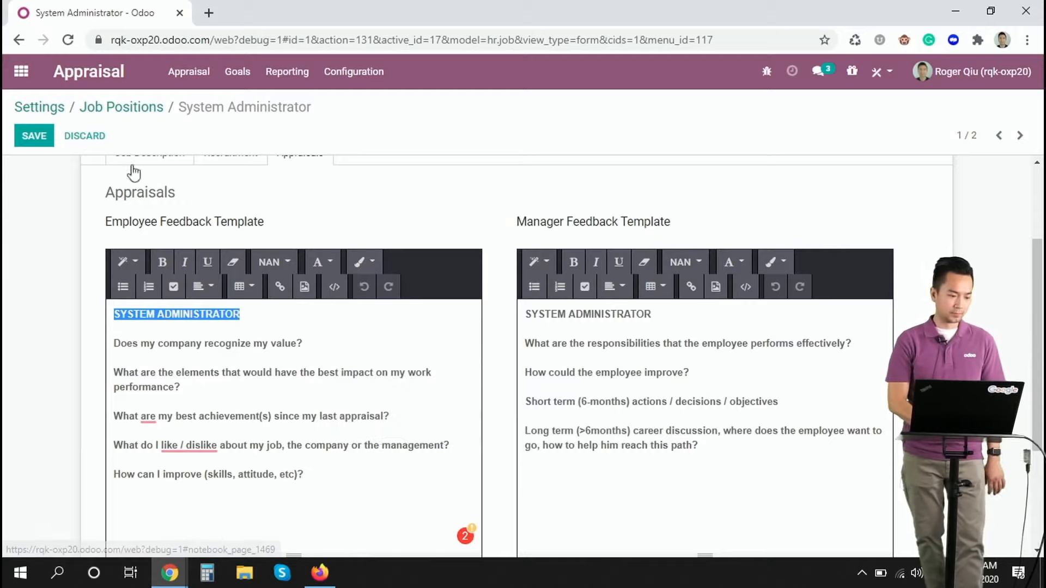
left_click(34, 140)
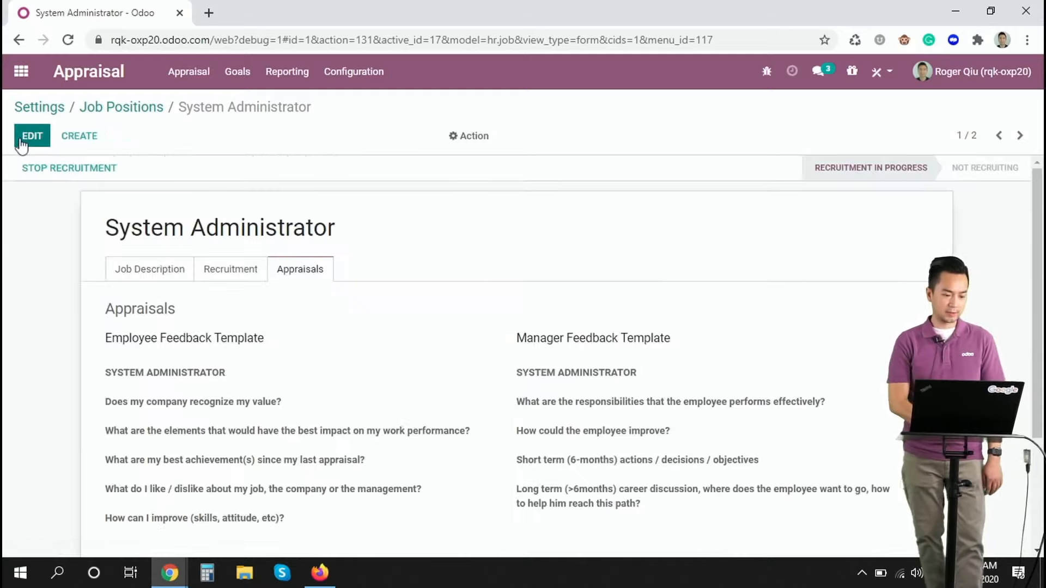
left_click(45, 114)
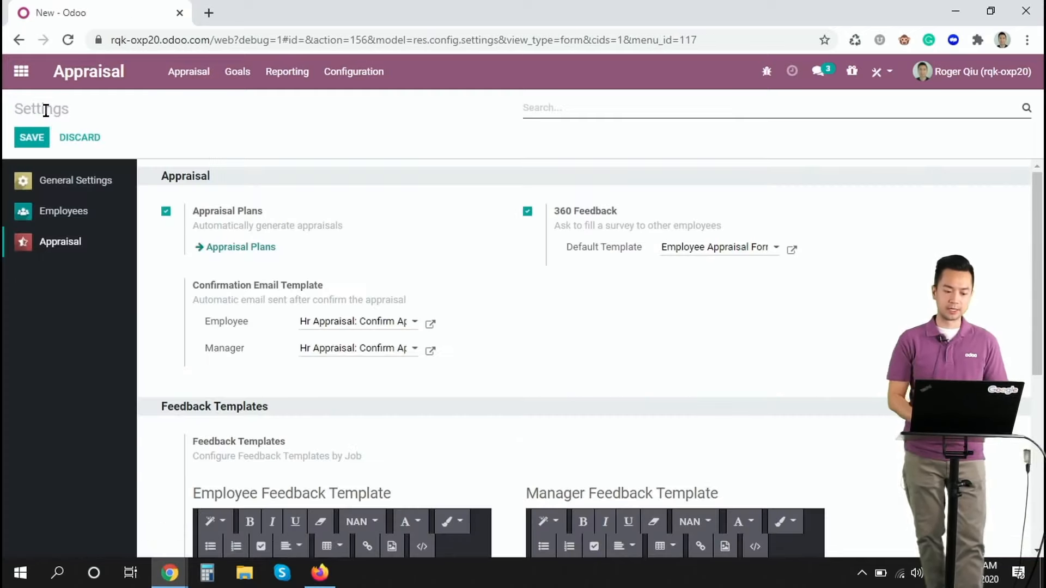
Start a new appraisal goal named "Upgrade our system".
left_click(237, 79)
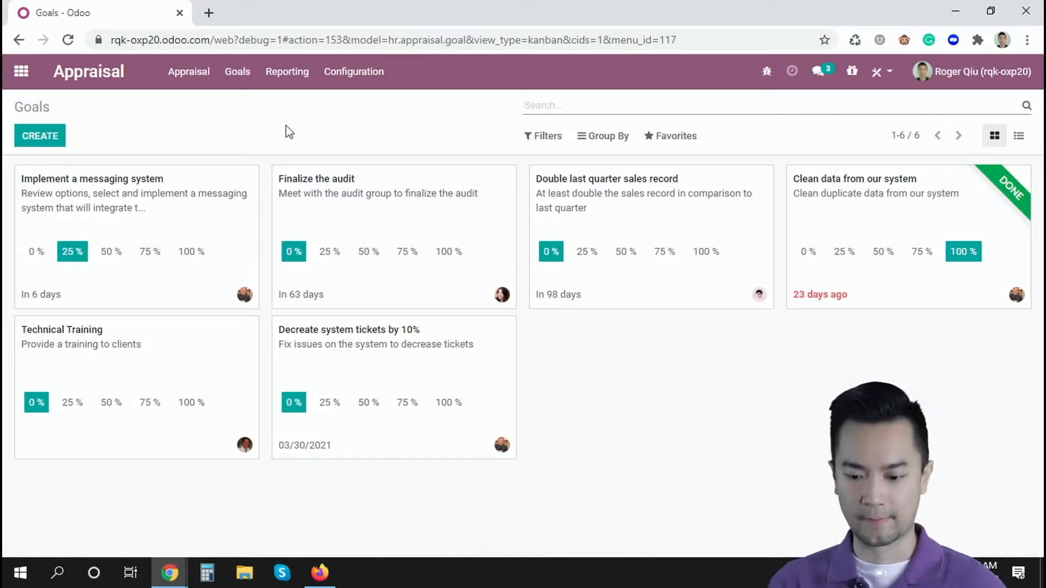
left_click(36, 139)
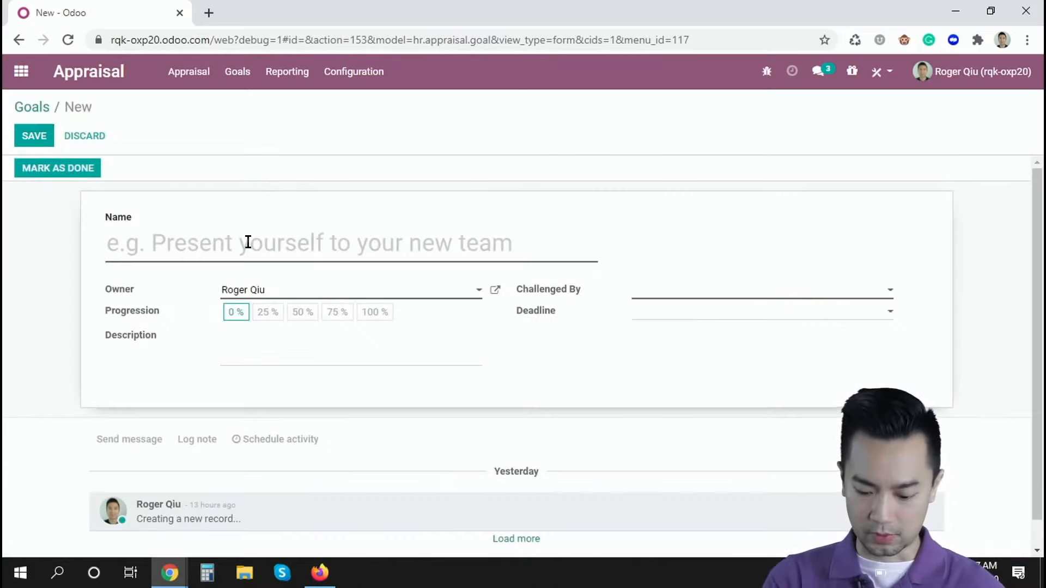
type("Upgrade ")
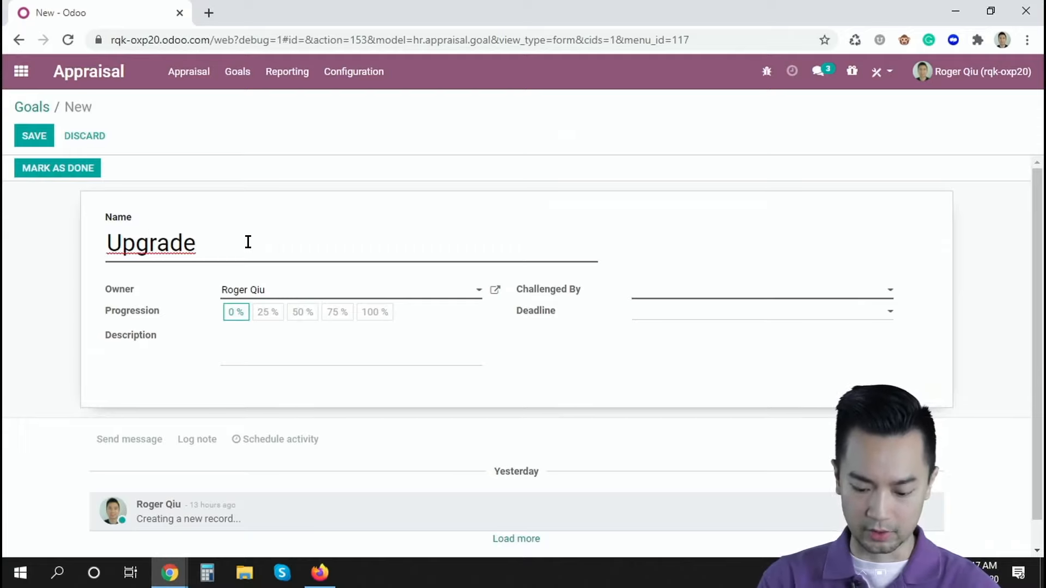
type("our system")
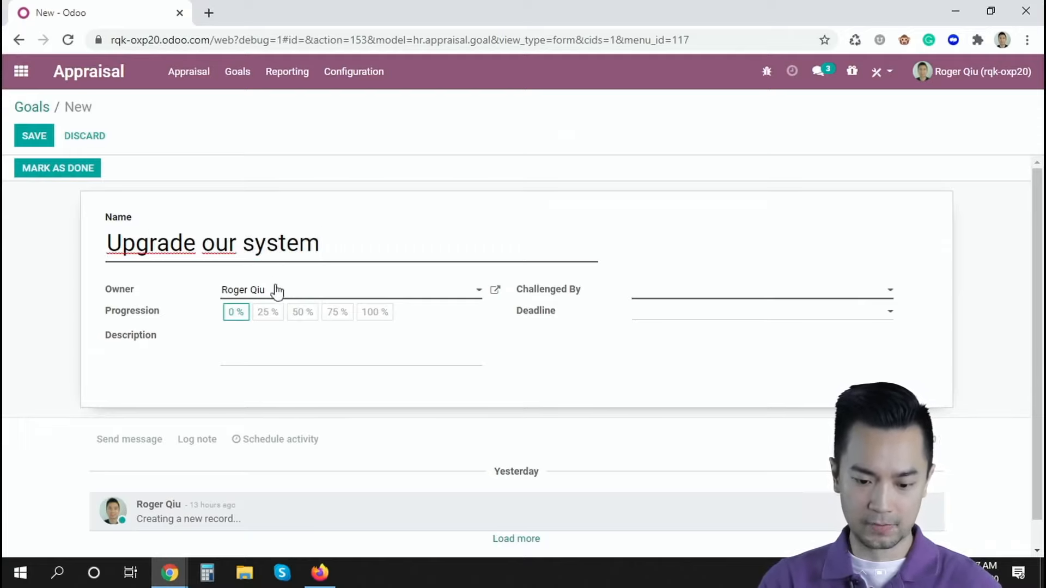
Assign the System Administrator employee as the goal's owner and the logged-in manager as the challenger.
left_click(276, 292)
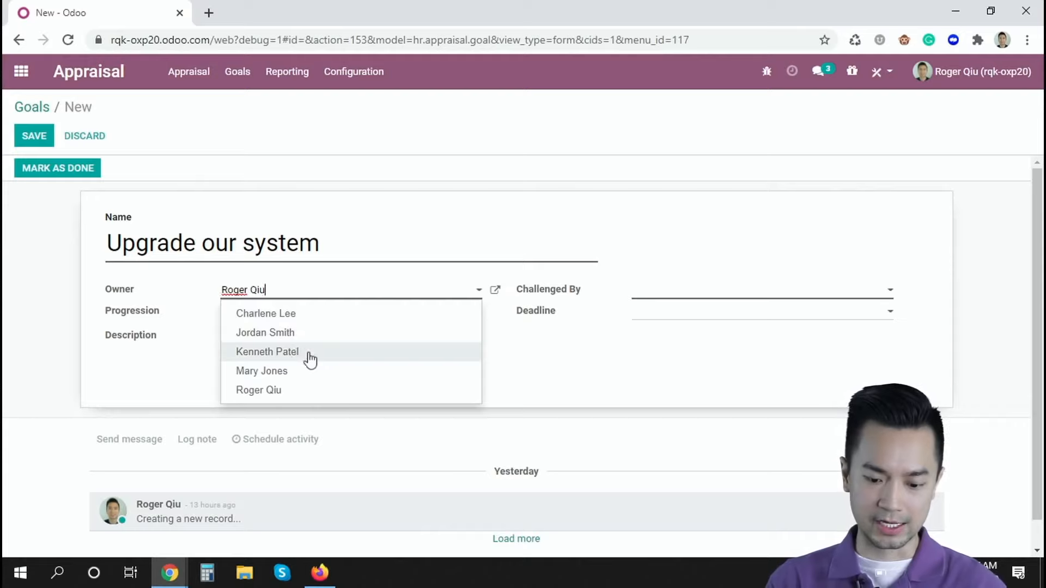
left_click(294, 333)
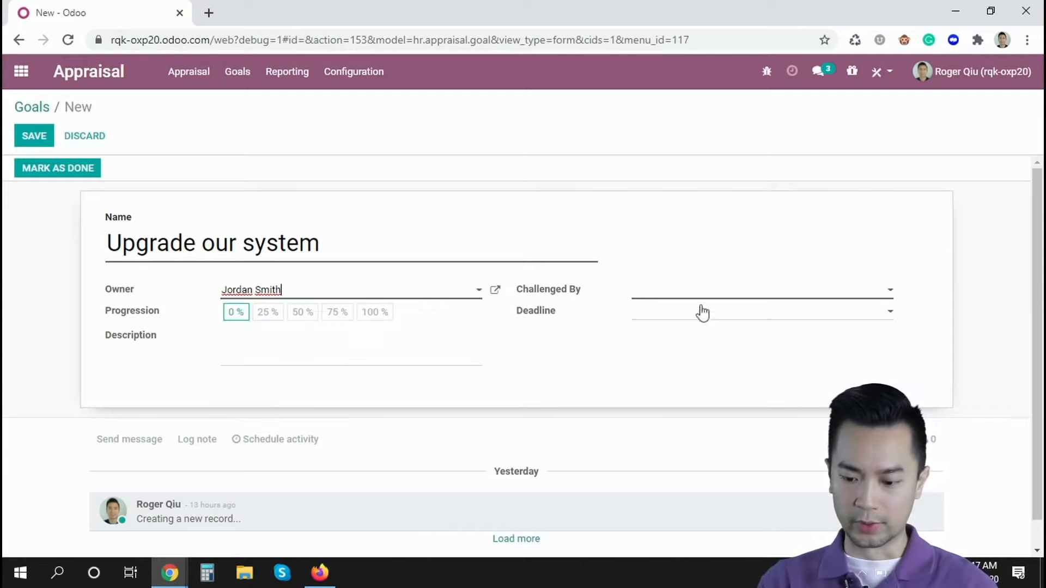
left_click(688, 290)
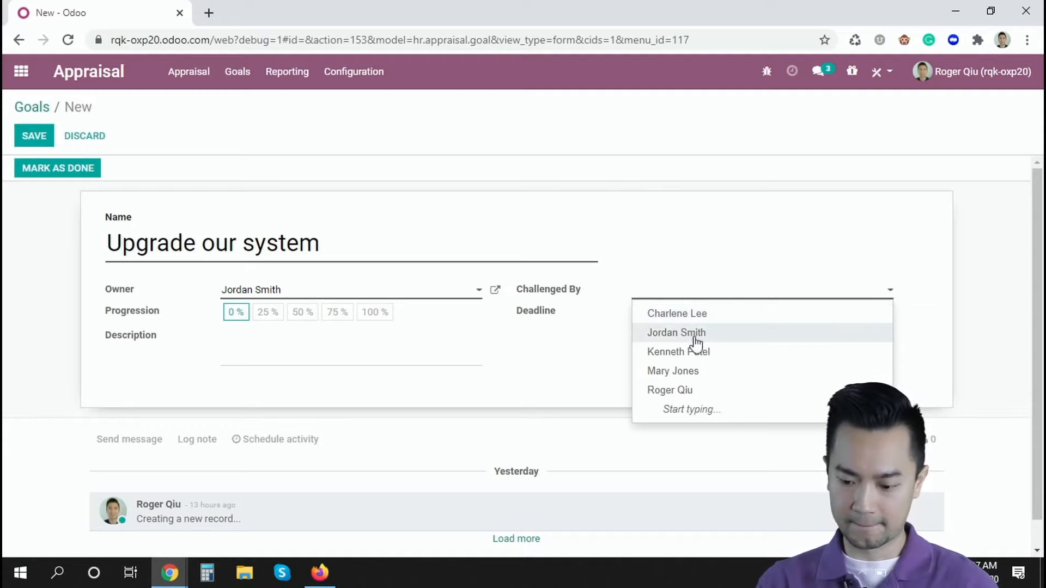
left_click(685, 392)
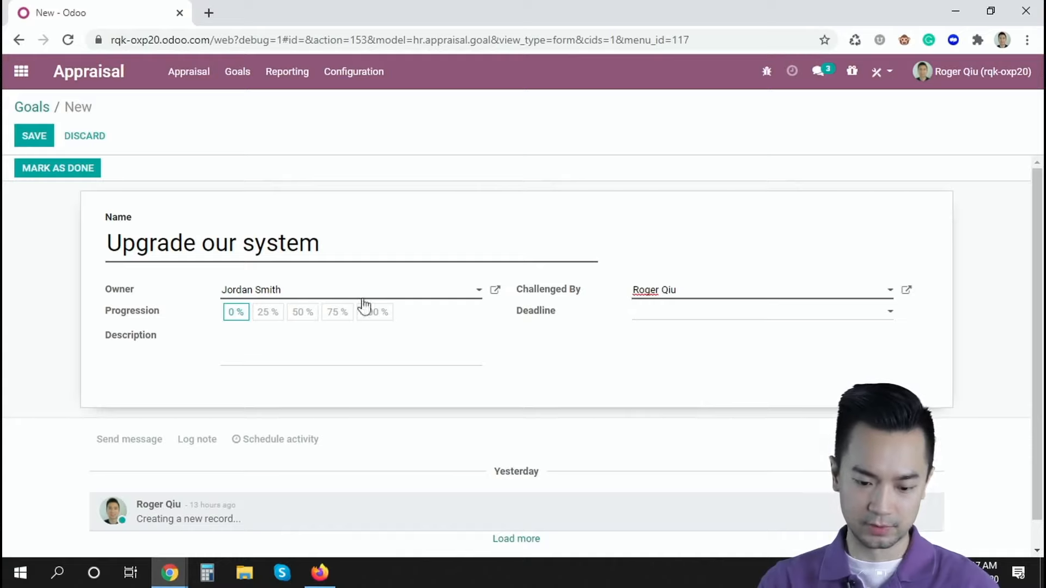
Describe the goal as "Upgrade system", set its deadline to 09/23/2021 and save it.
left_click(323, 343)
type("Upgrade system")
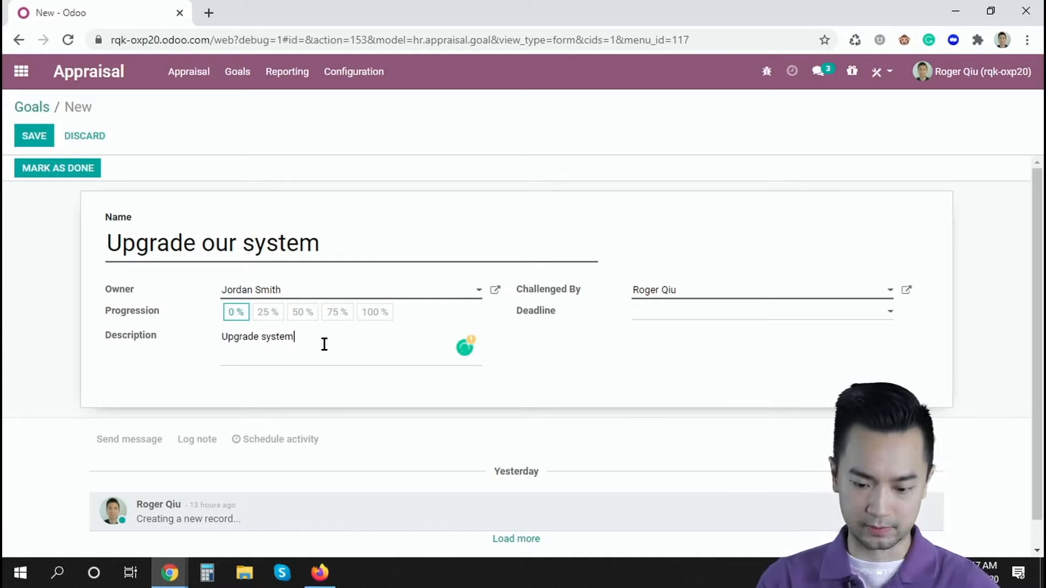
left_click(705, 314)
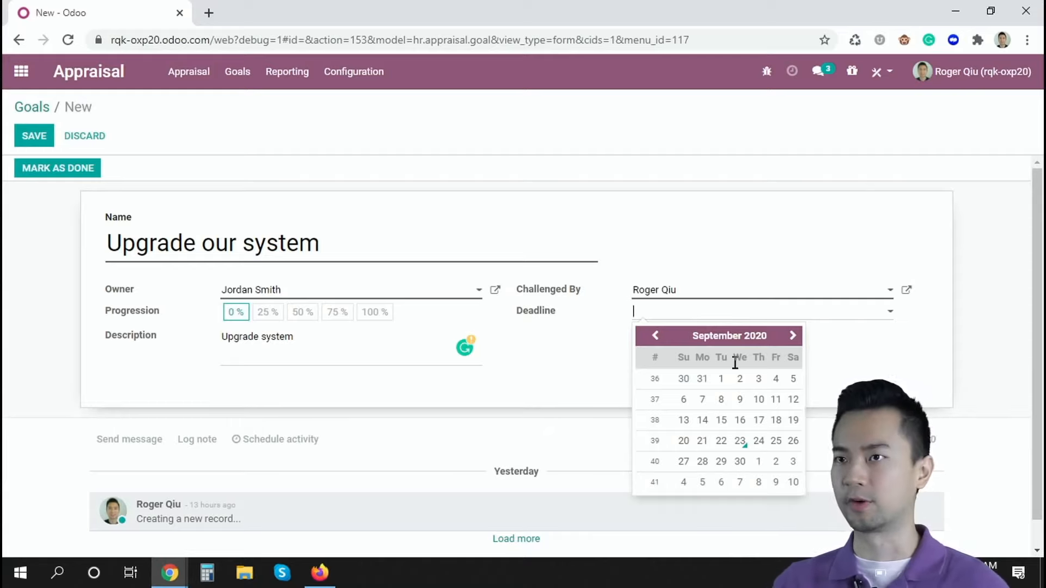
left_click(739, 441)
left_click(735, 315)
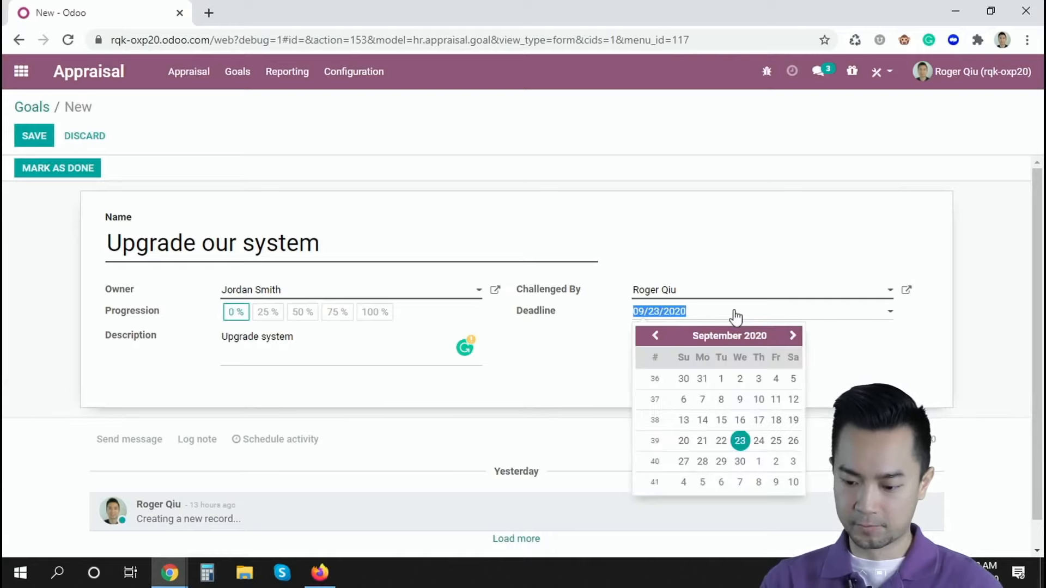
left_click(736, 316)
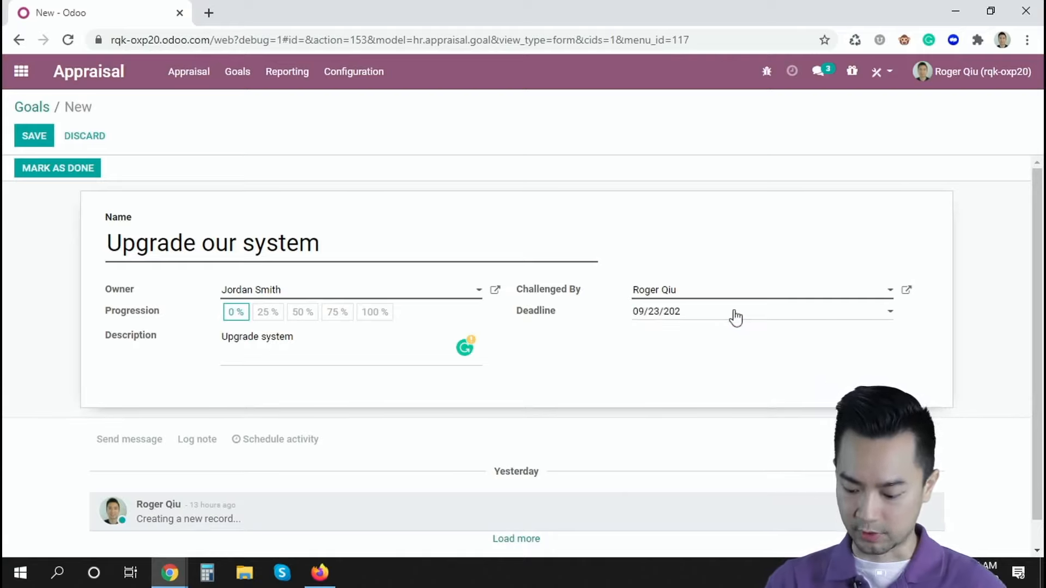
left_click(22, 137)
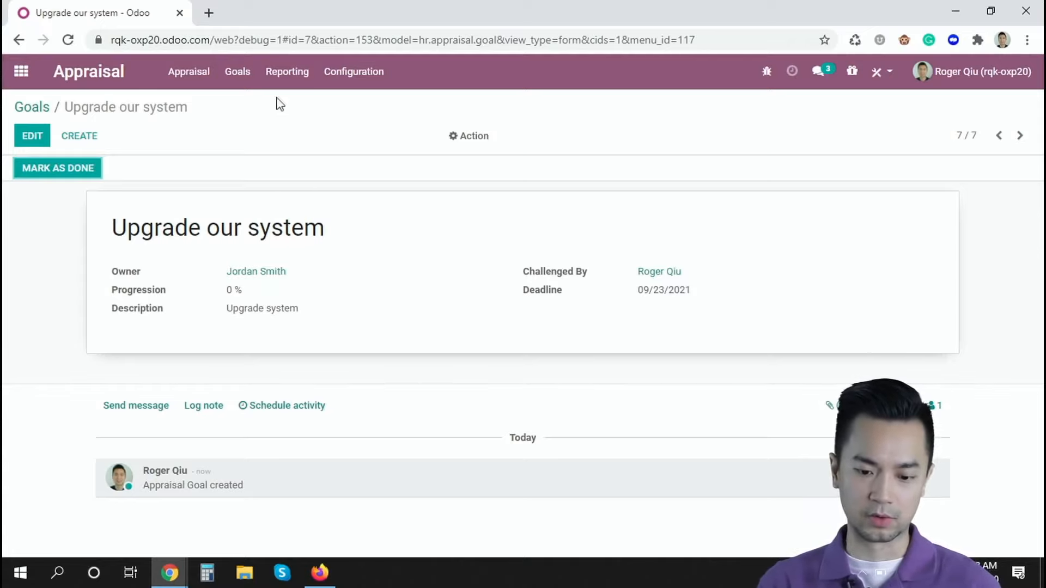
Create a new appraisal for the employee who owns the "Upgrade our system" goal.
left_click(196, 76)
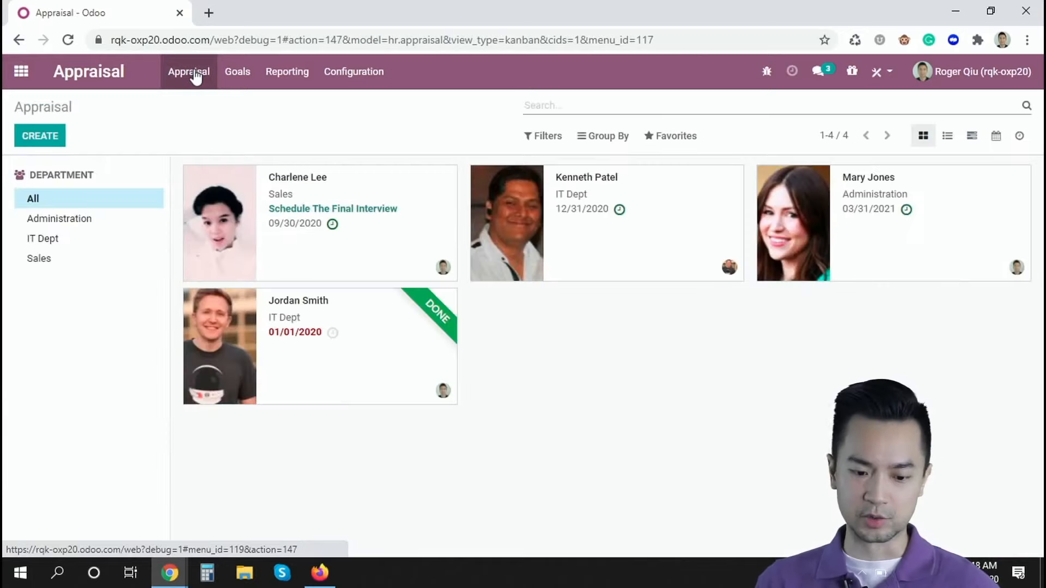
left_click(34, 143)
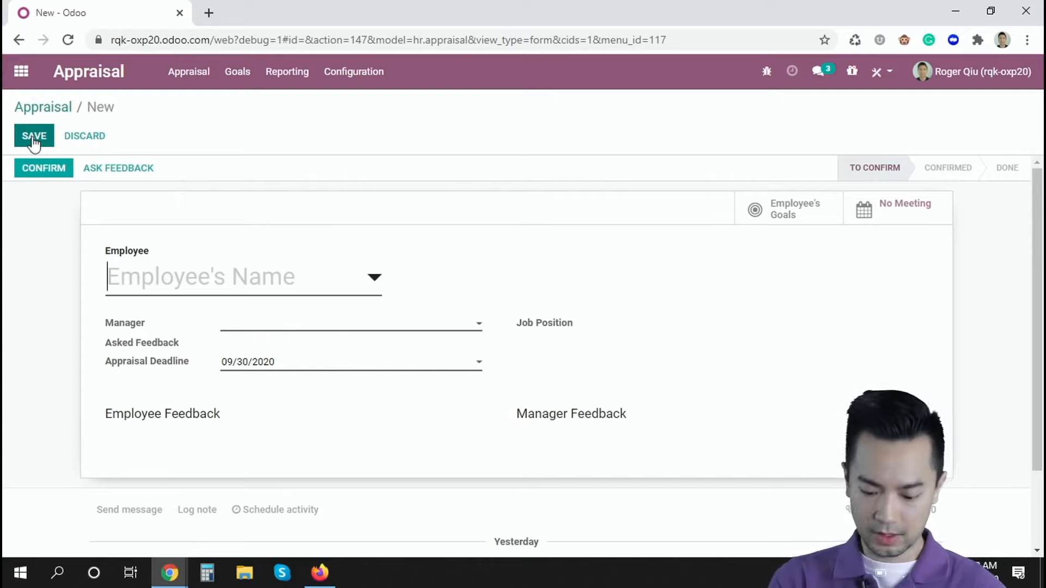
type("Jorda")
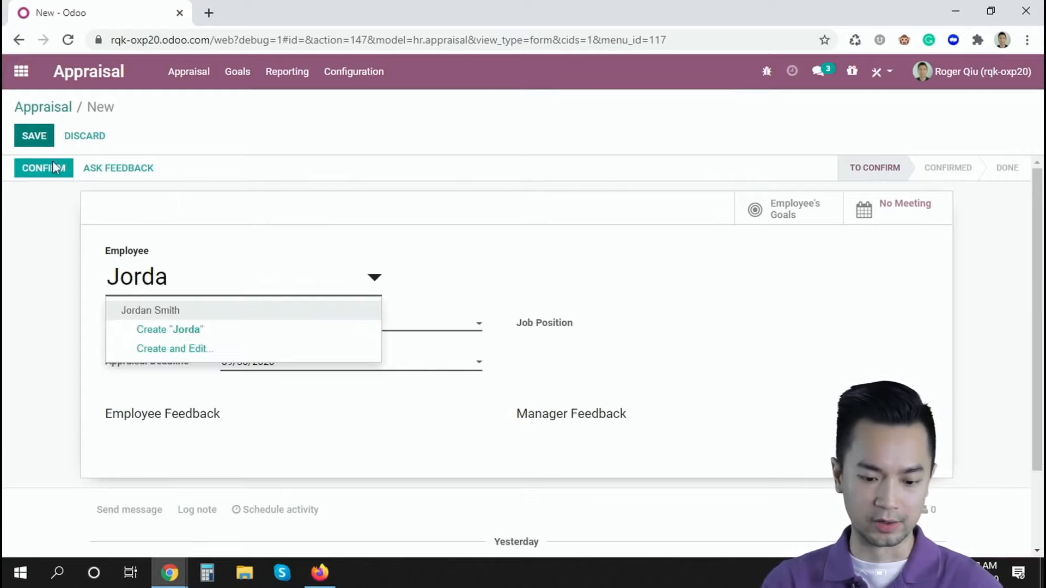
left_click(157, 310)
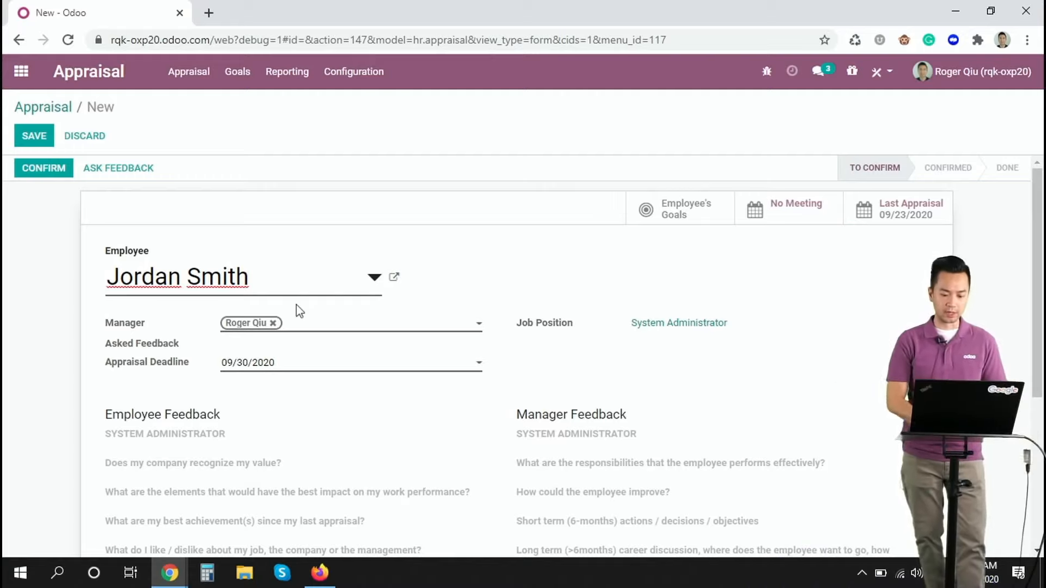
Examine the System Administrator employee and manager feedback questions in the new appraisal.
scroll(820, 338, "down", 2)
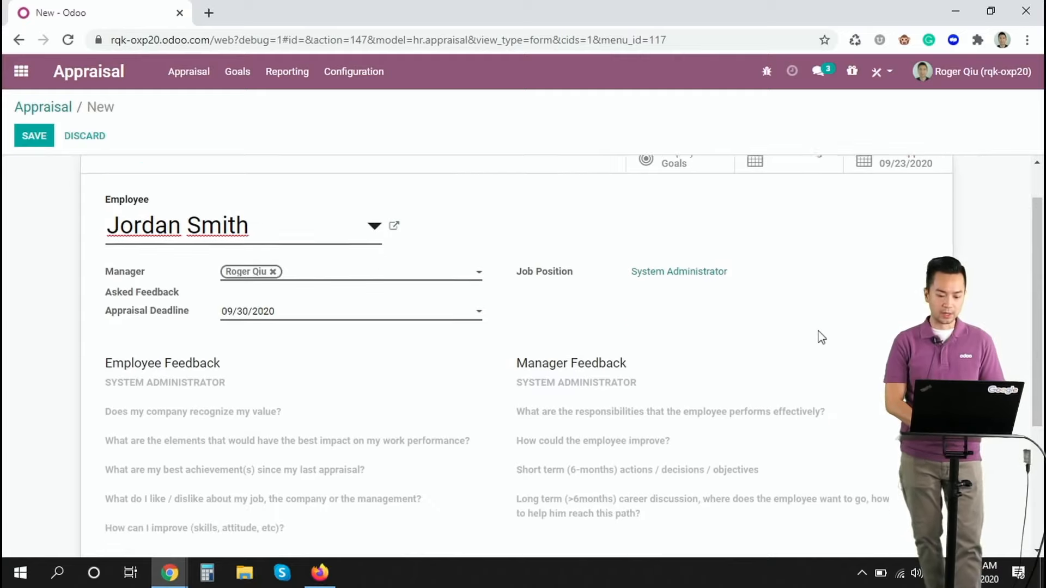
scroll(819, 338, "down", 1)
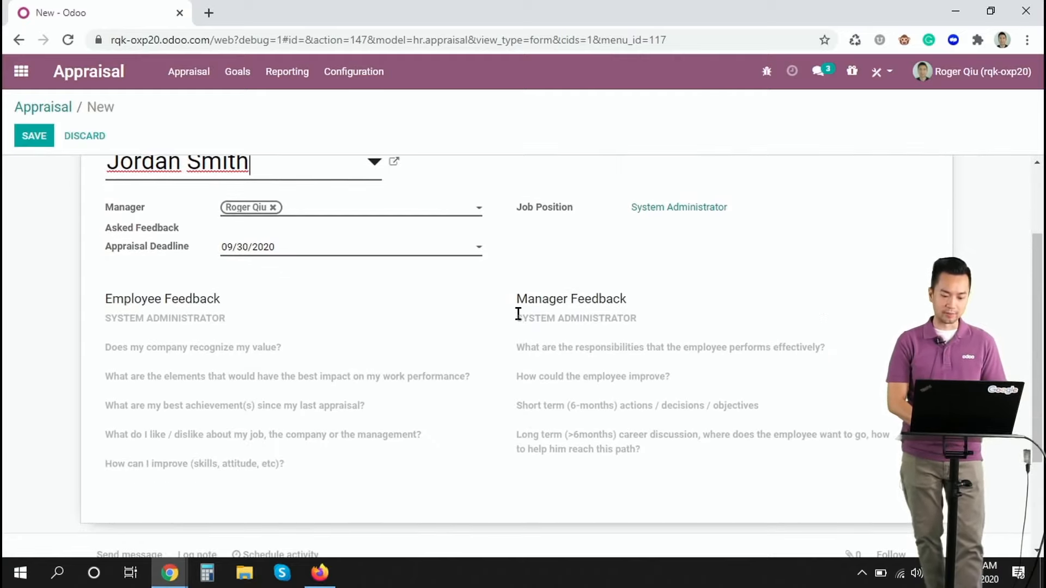
left_click_drag(518, 314, 649, 329)
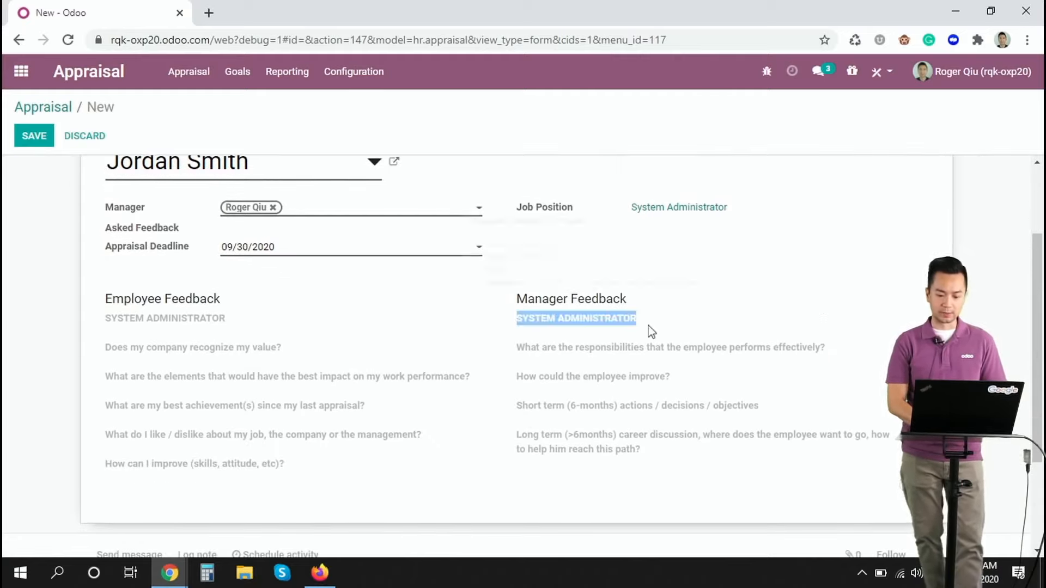
left_click(618, 132)
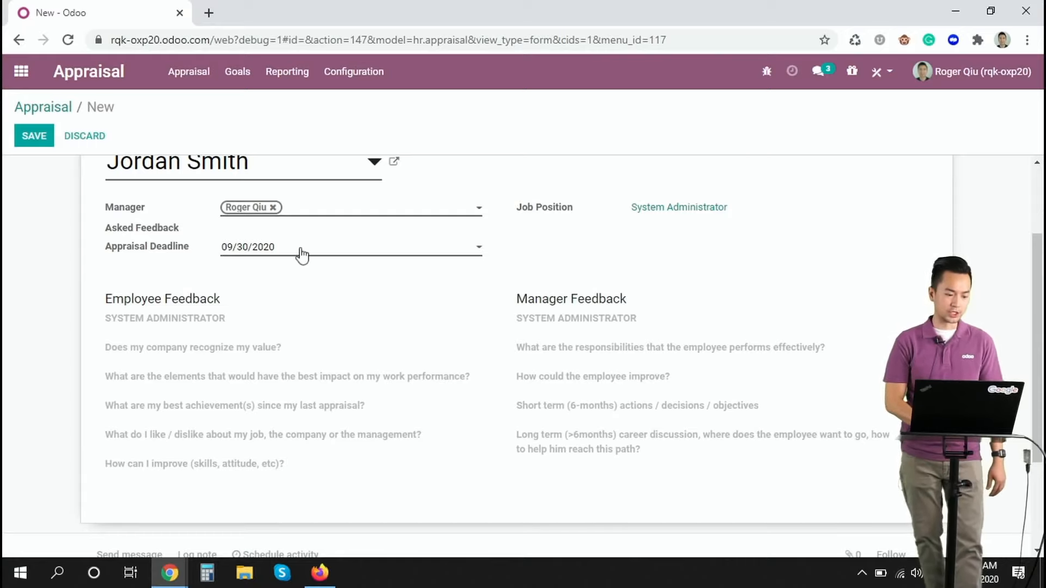
scroll(460, 309, "down", 3)
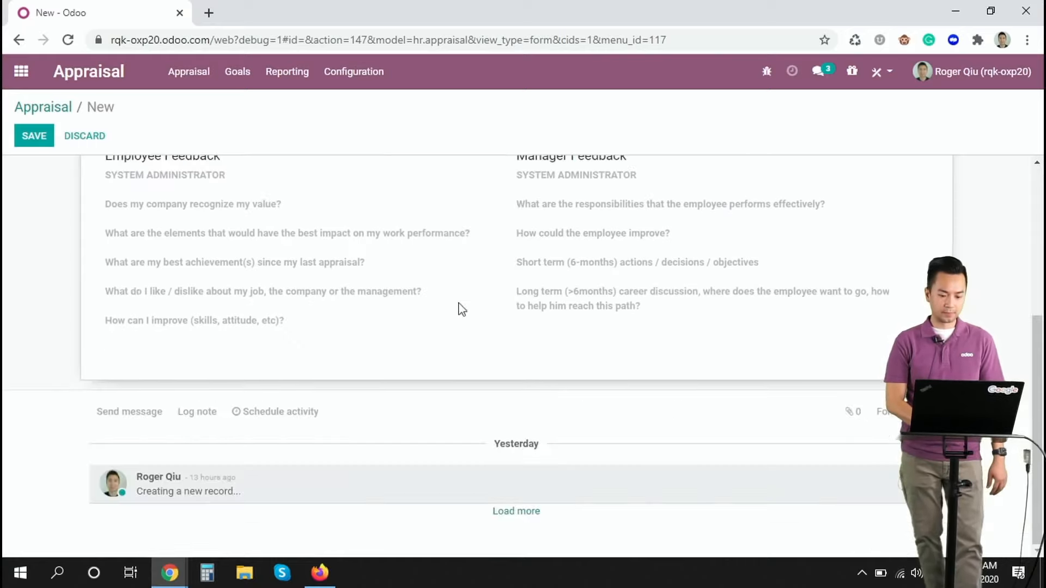
scroll(460, 308, "up", 5)
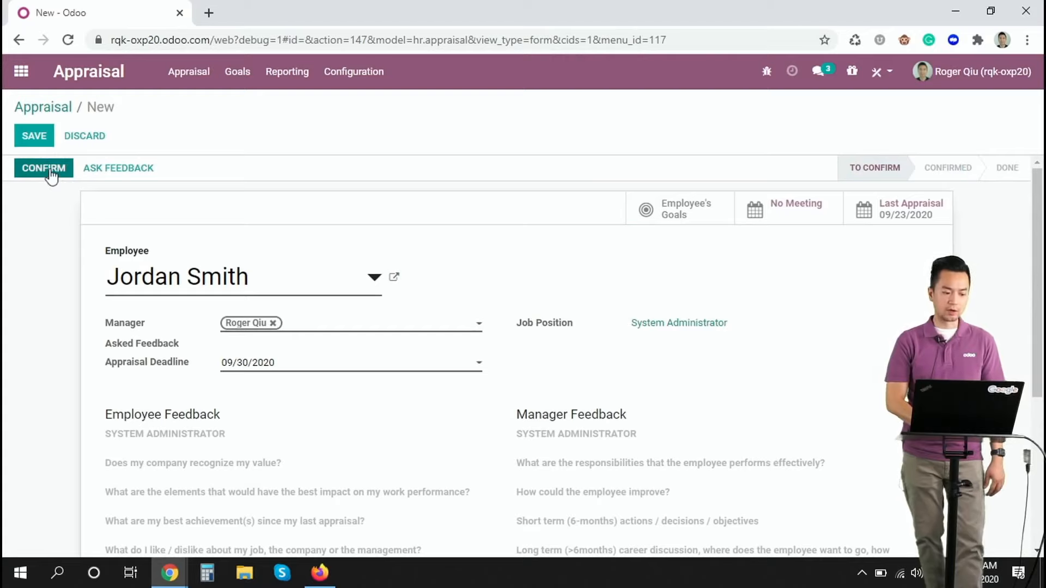
Confirm the appraisal and place the cursor after the first question in the manager feedback.
left_click(52, 171)
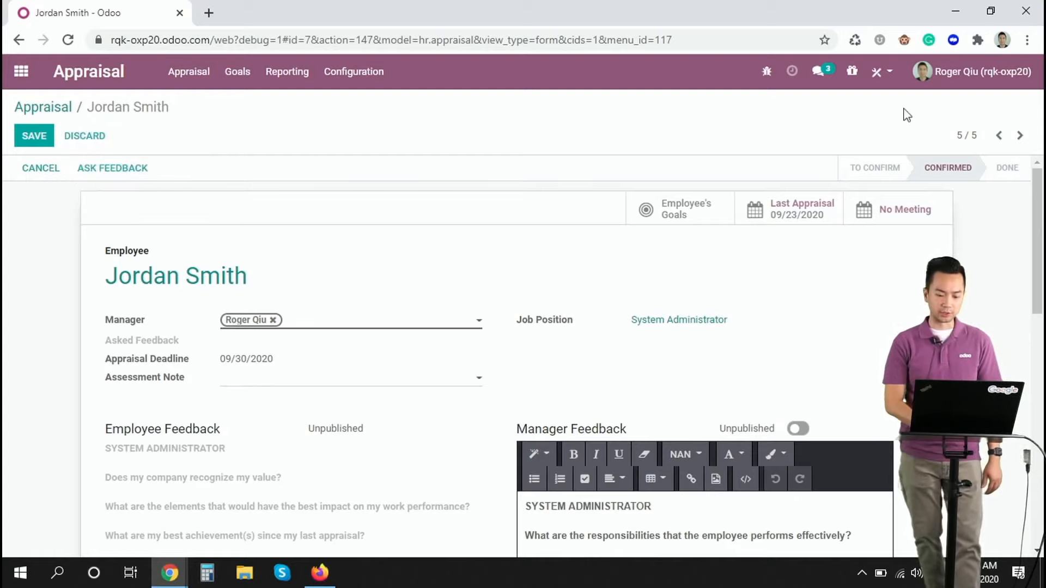
scroll(572, 354, "down", 4)
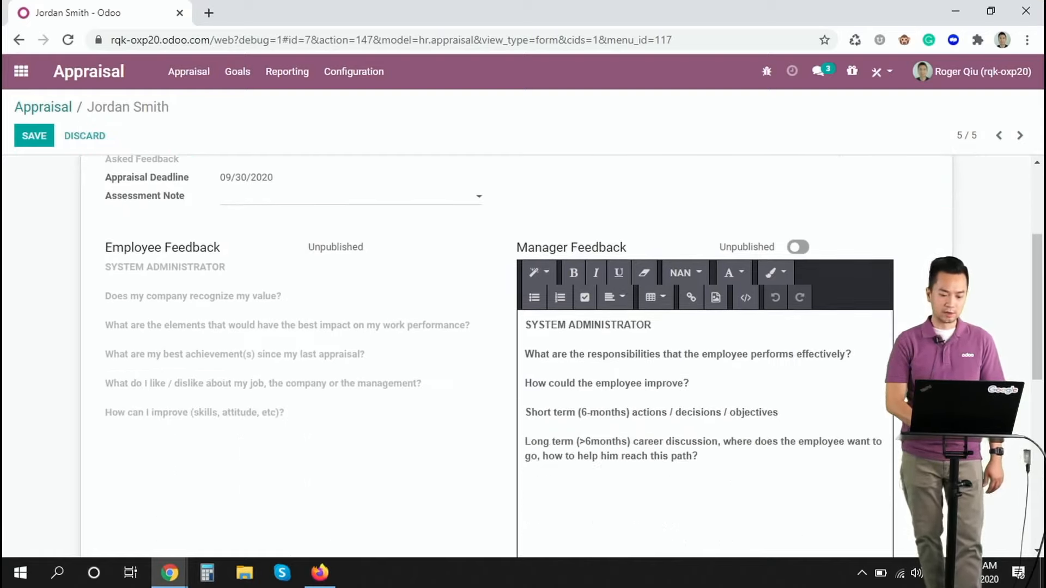
left_click(862, 358)
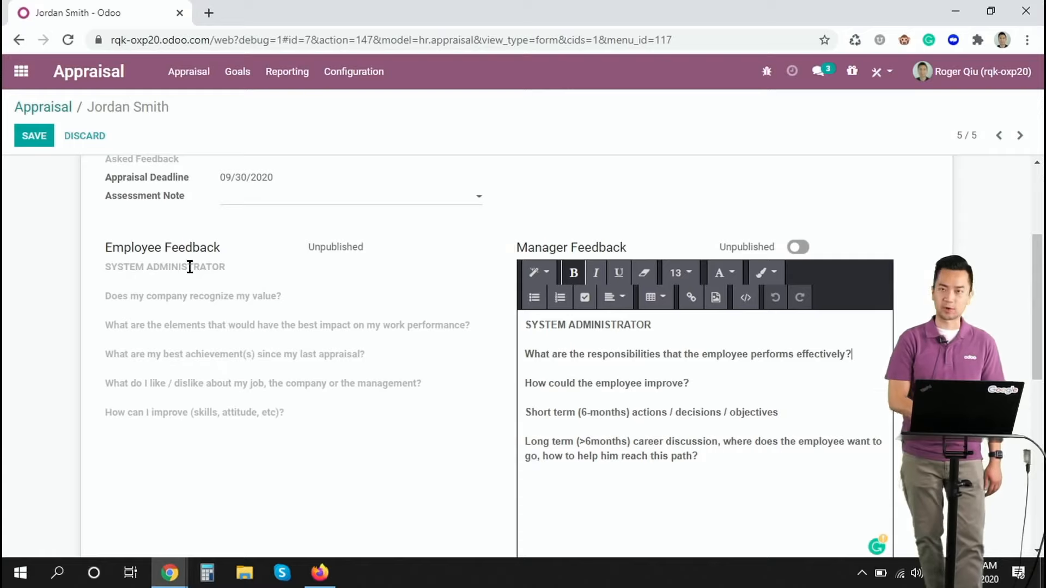
Answer the manager feedback question about the employee's effectively performed responsibilities with "Done".
left_click(749, 327)
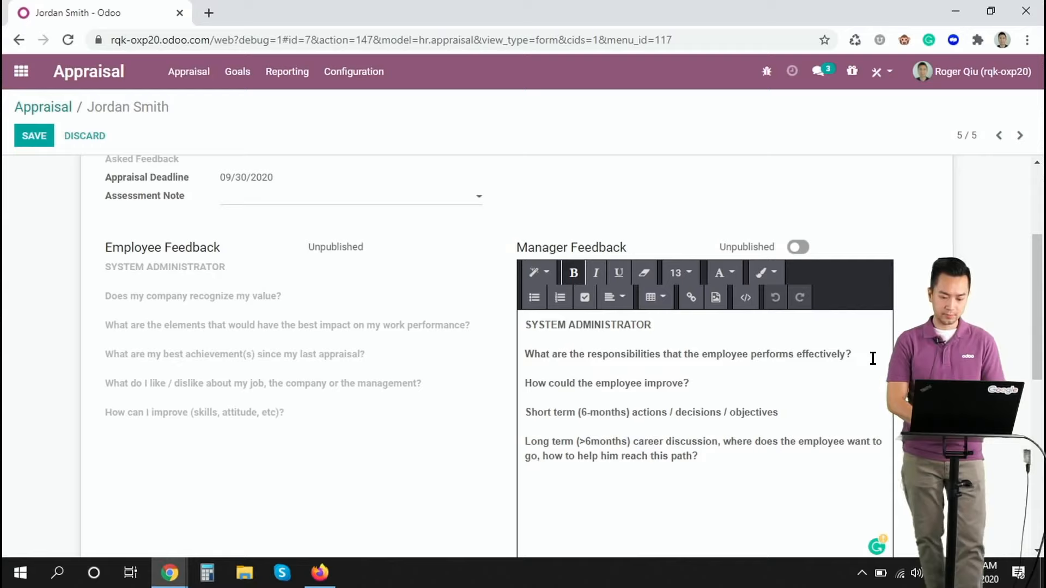
key("Return")
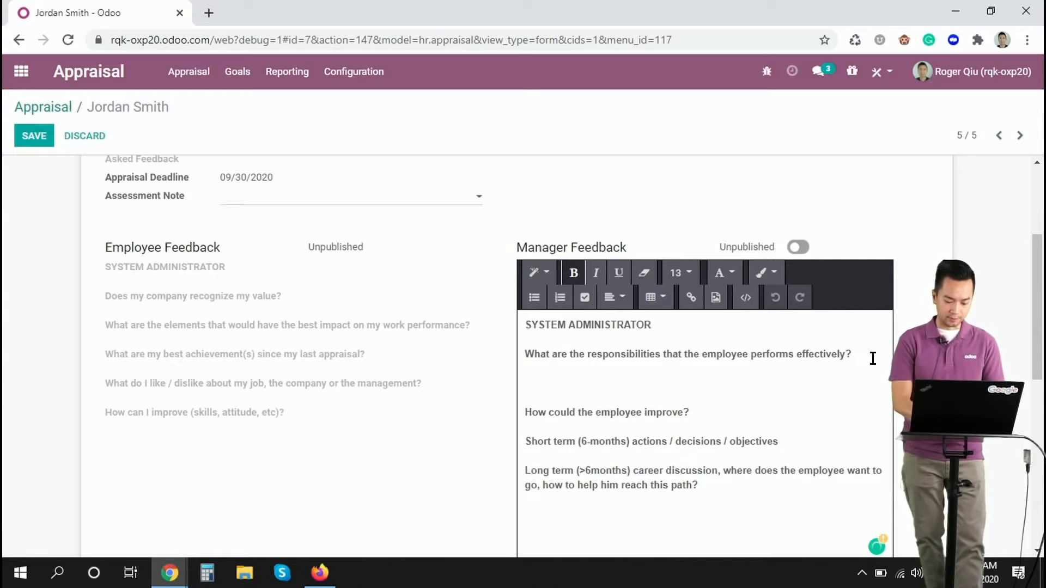
type("Done")
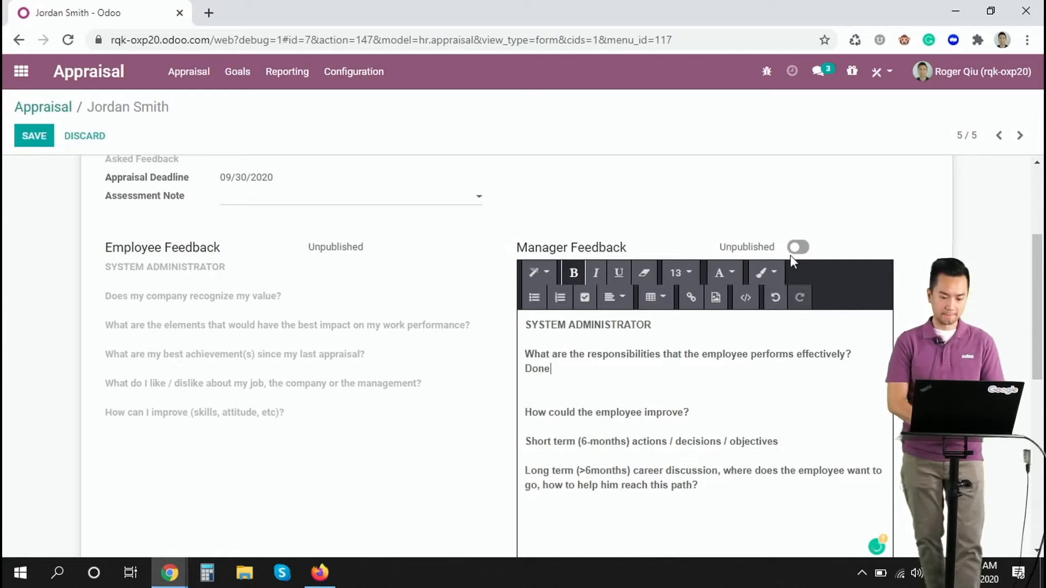
Publish the manager feedback and save the appraisal.
scroll(785, 218, "up", 1)
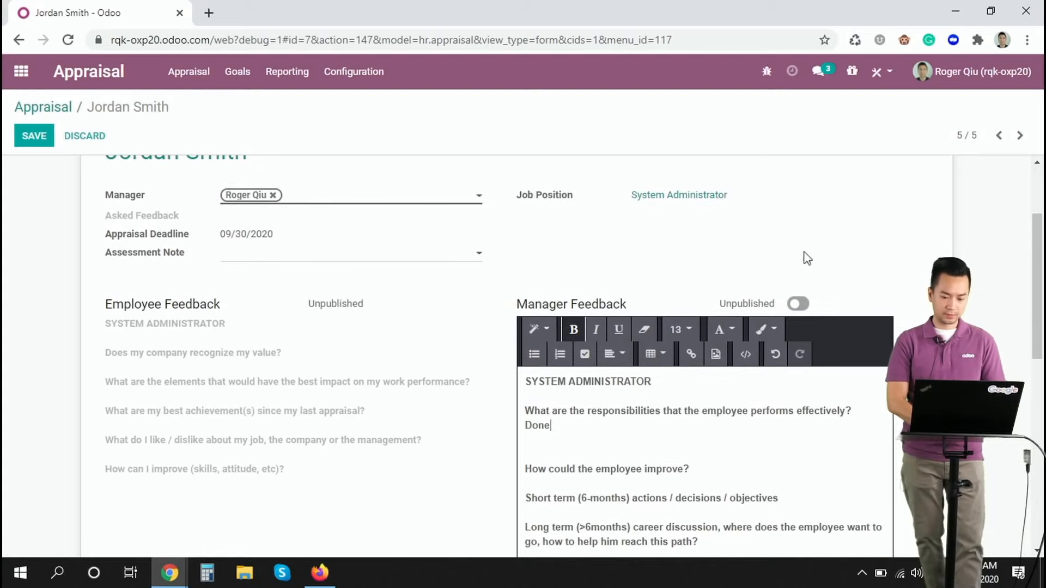
left_click(799, 303)
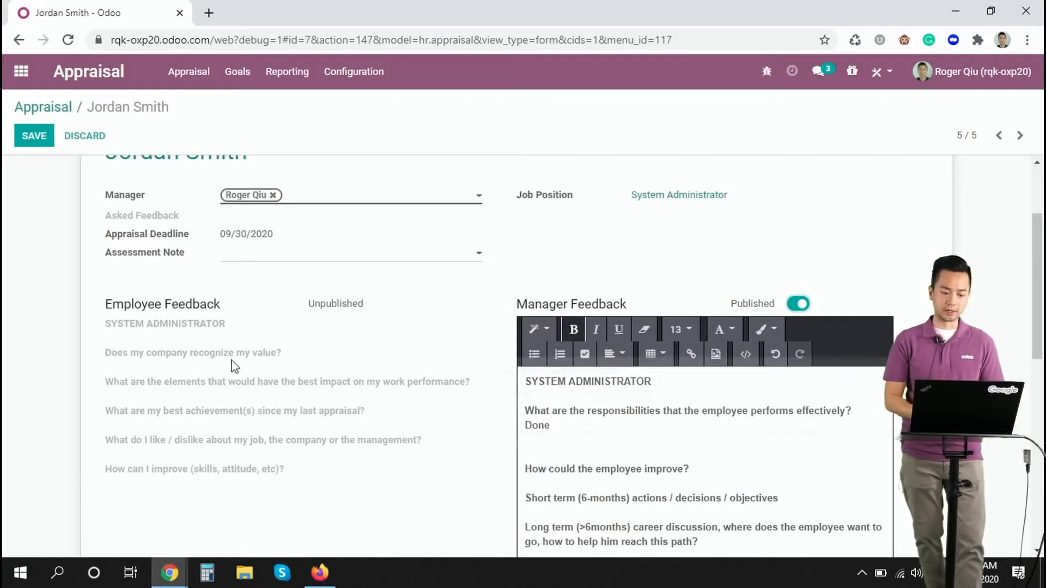
left_click(36, 137)
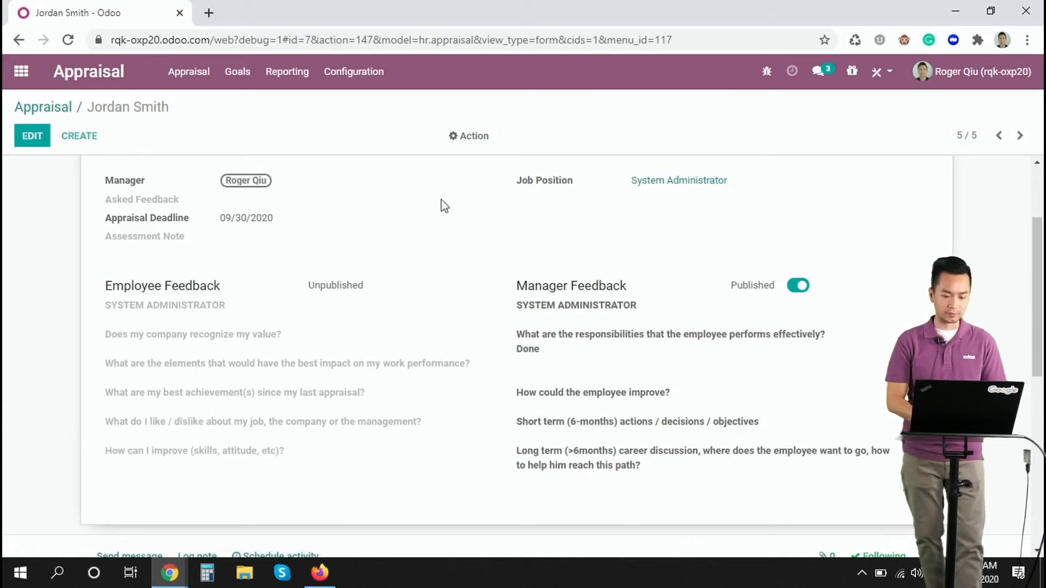
Send a feedback request to the employee's manager using the Employee Appraisal Form survey template.
scroll(320, 187, "up", 3)
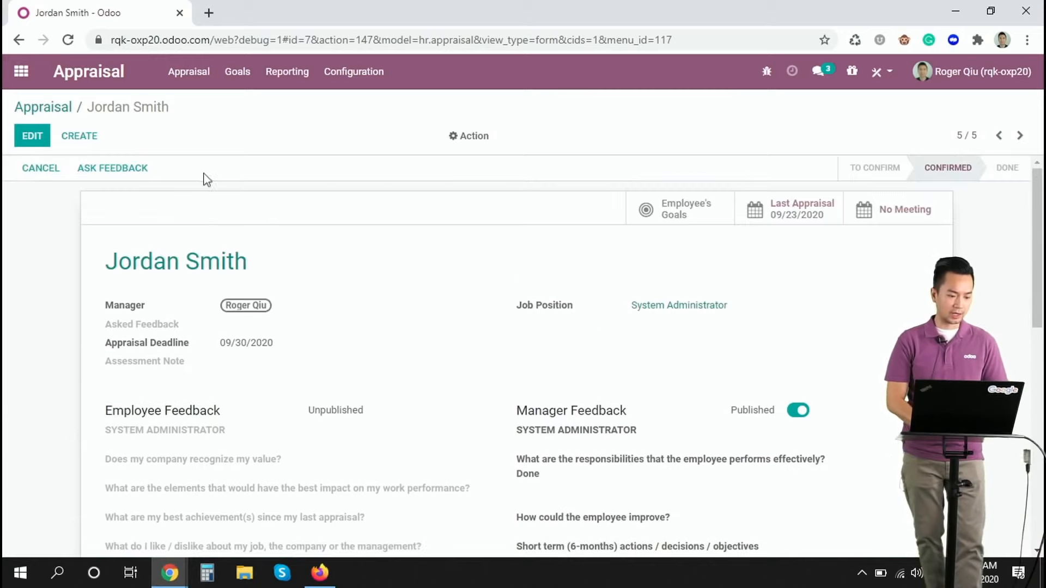
left_click(126, 173)
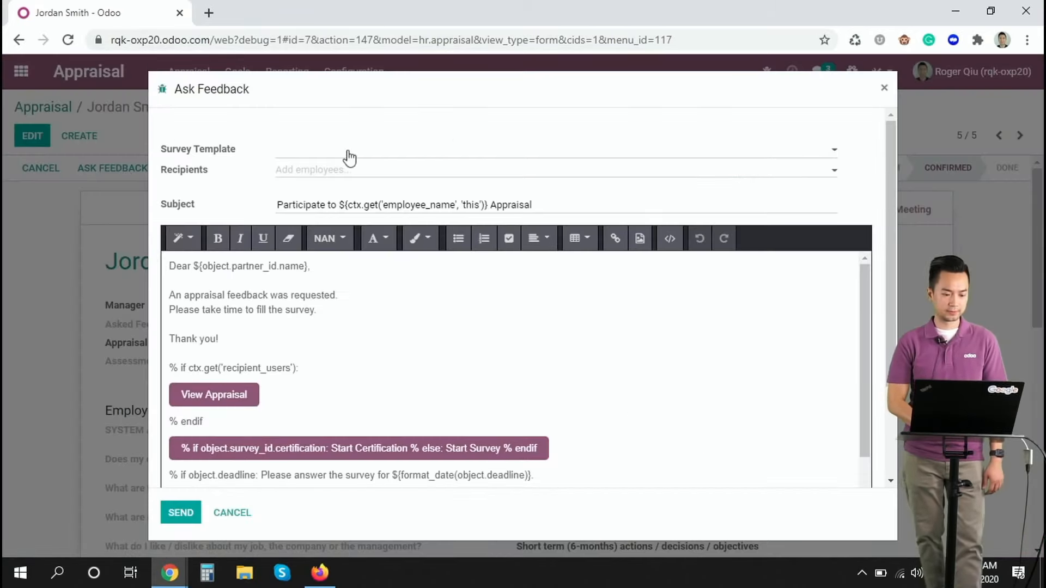
right_click(350, 155)
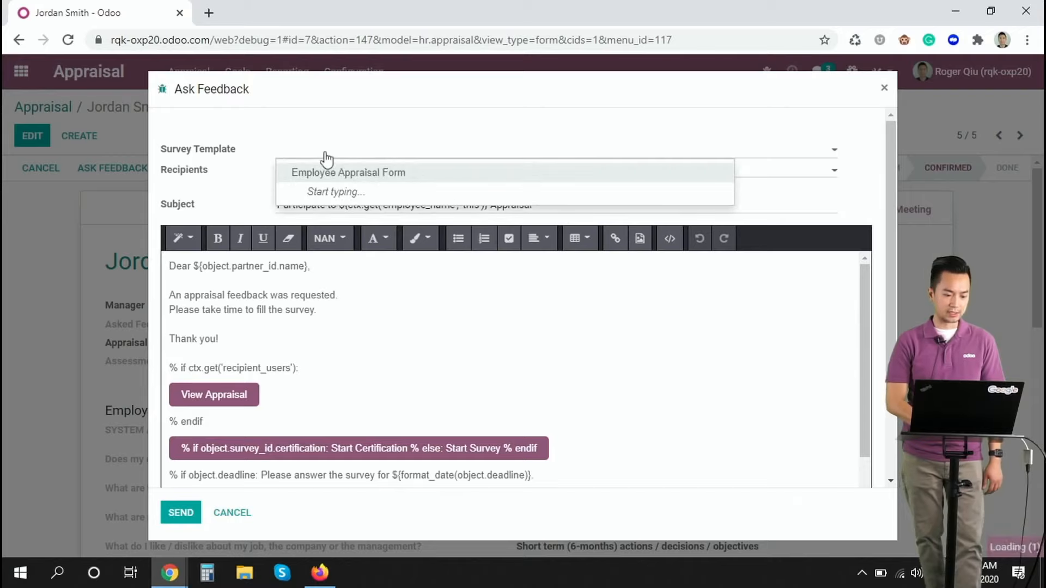
left_click(333, 172)
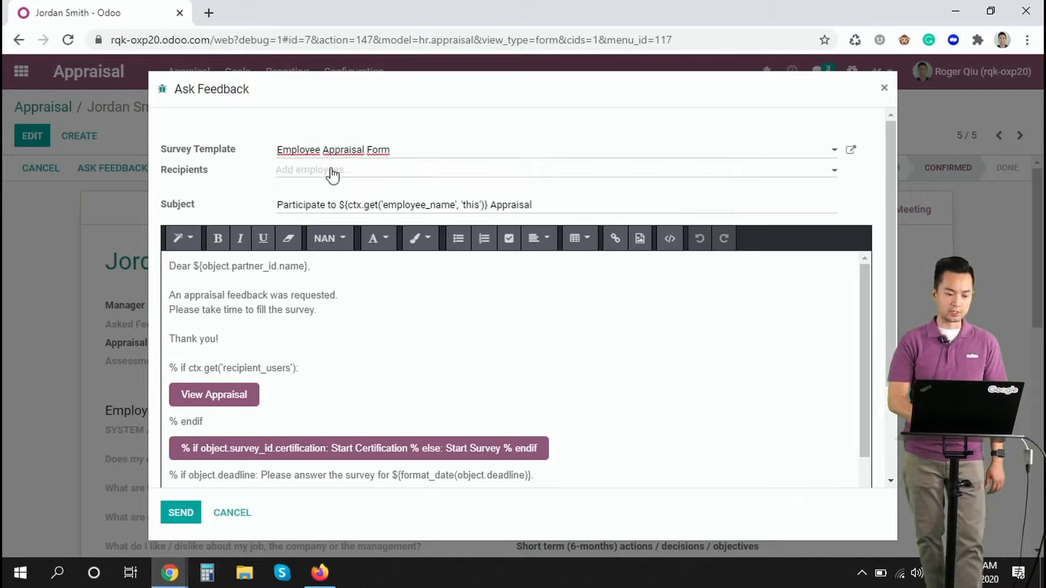
left_click(332, 170)
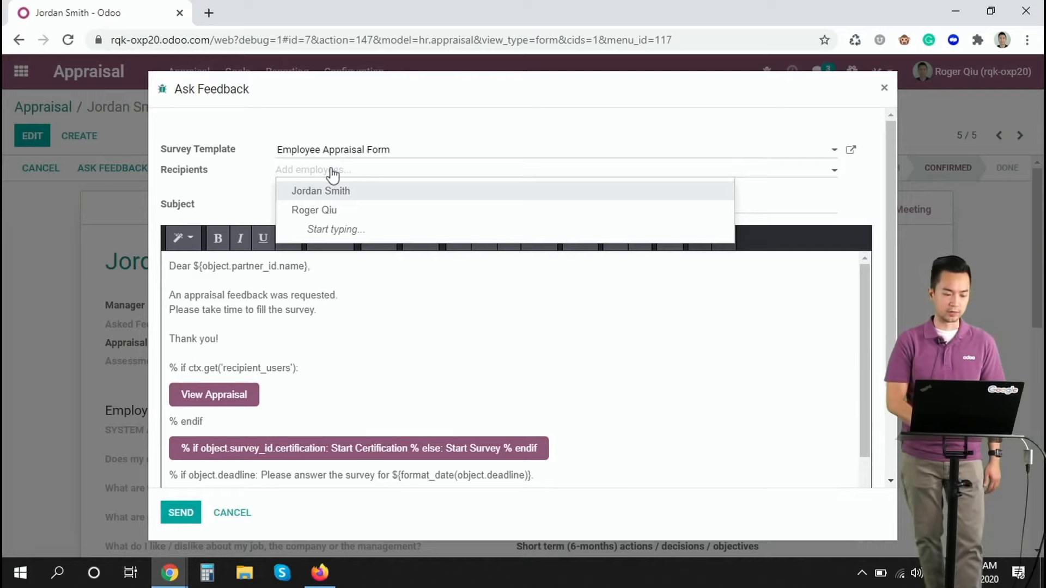
left_click(324, 208)
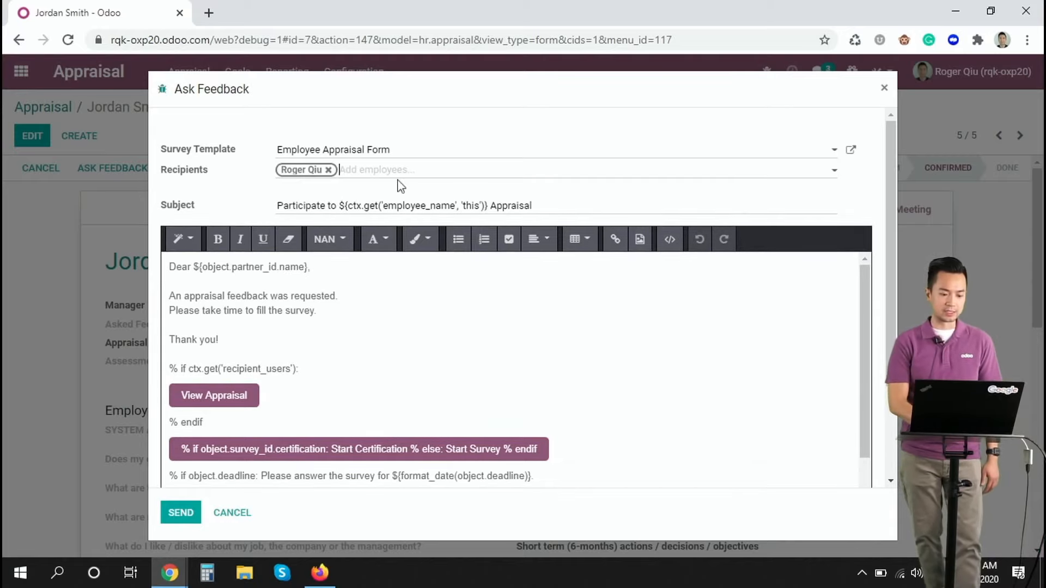
left_click(178, 521)
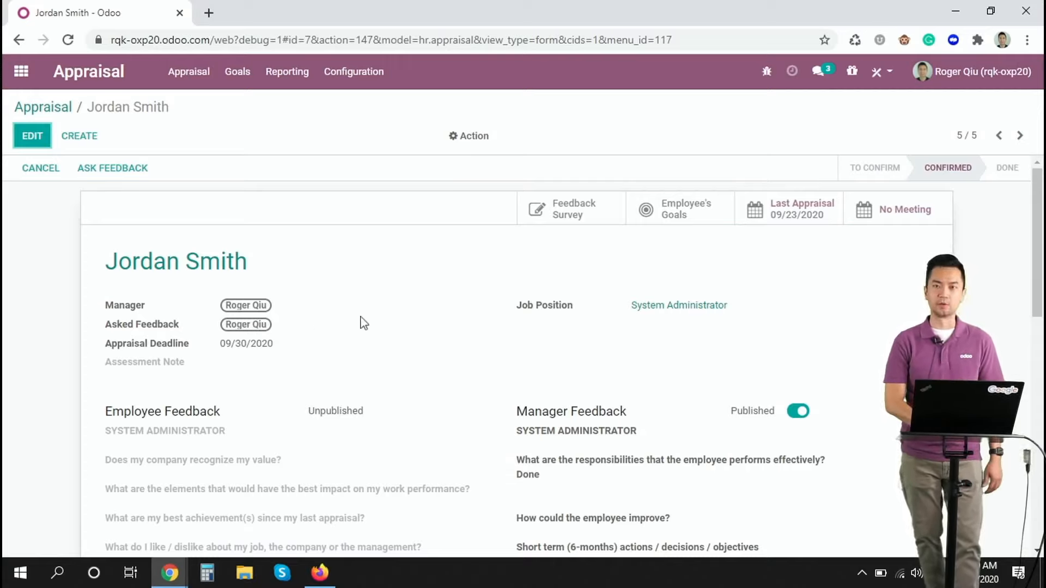
Switch to the employee's Gmail inbox in Firefox and open the appraisal from the "Appraisal Form to Fill" email.
scroll(414, 299, "down", 7)
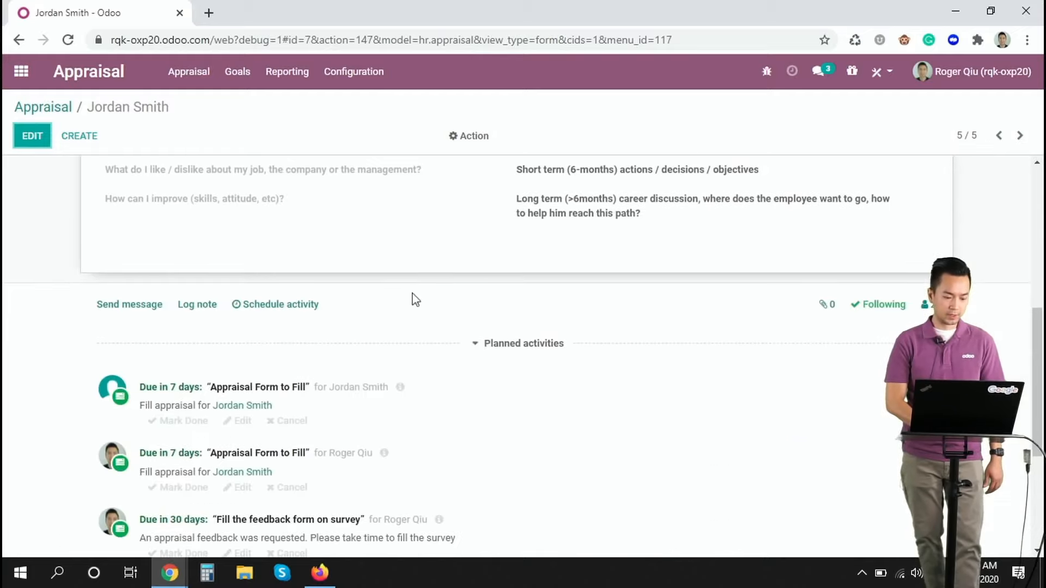
scroll(416, 300, "up", 3)
scroll(415, 299, "up", 2)
key("alt+Tab")
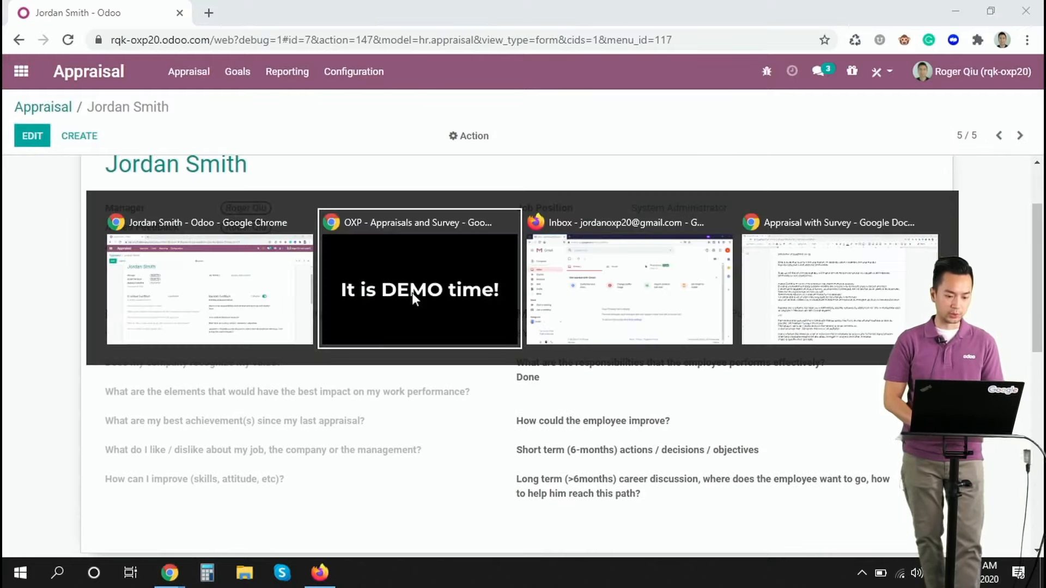
key("alt+Tab")
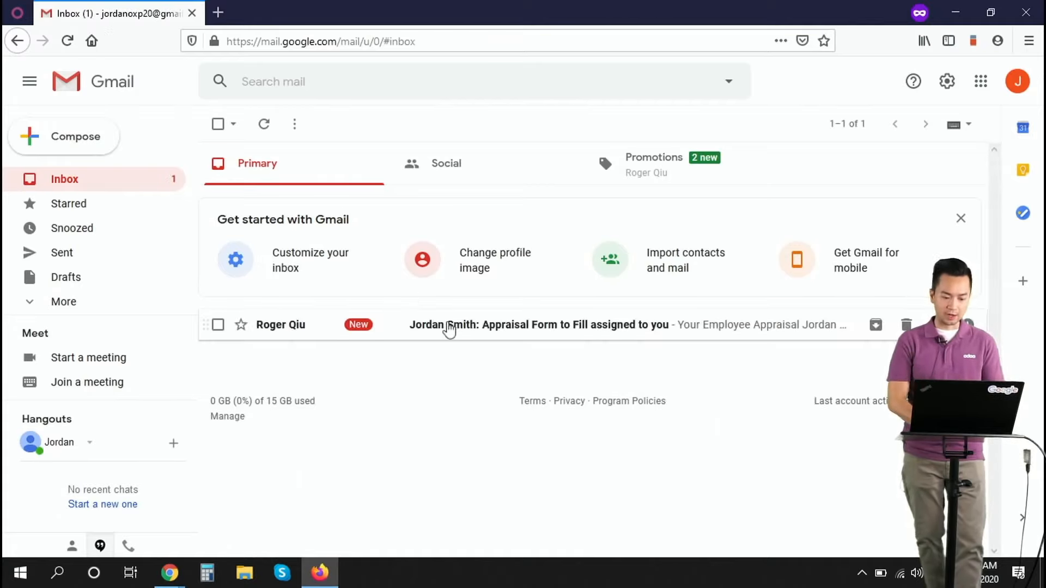
left_click(448, 329)
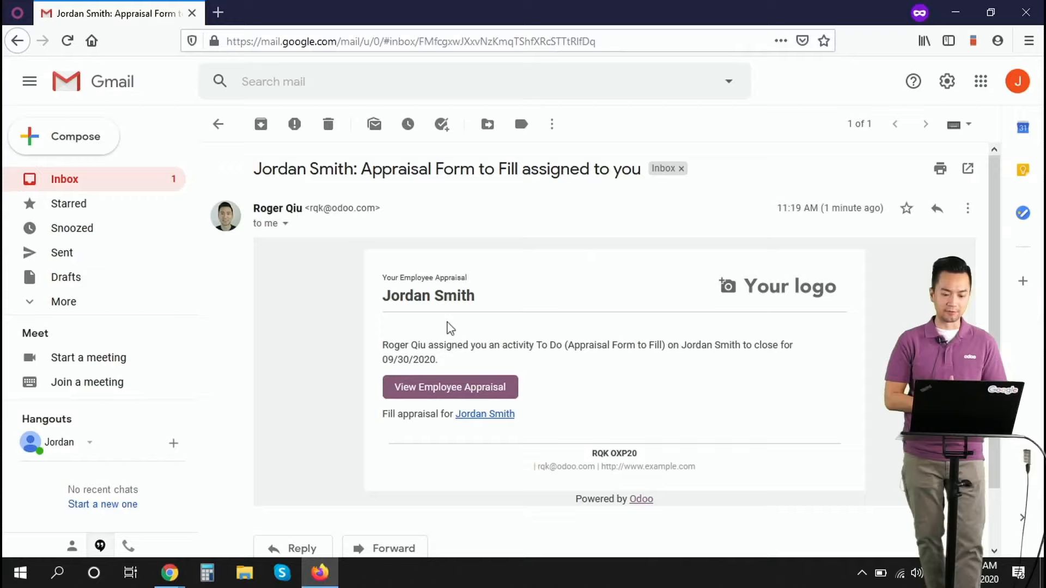
left_click(446, 387)
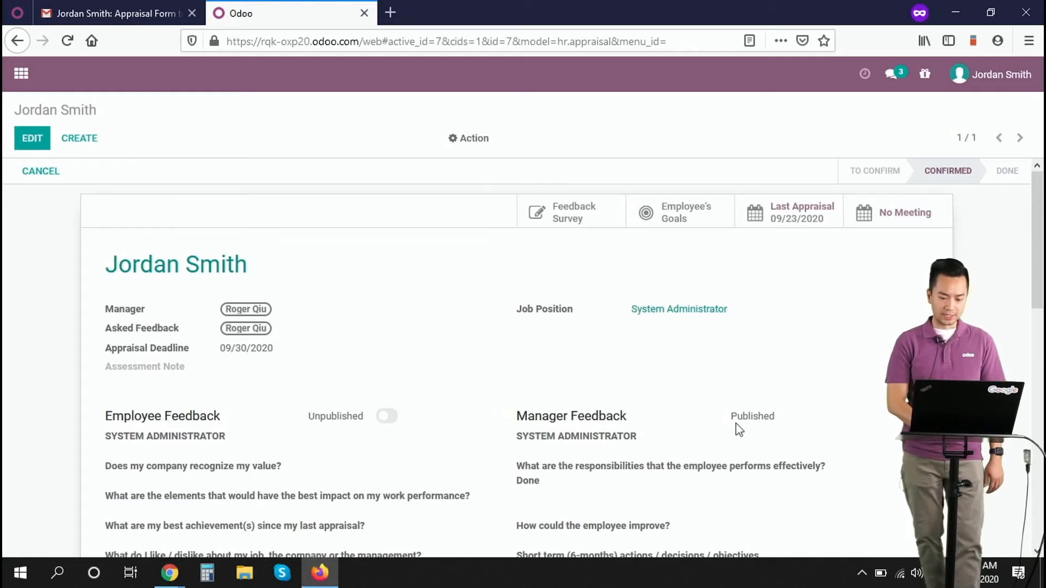
Answer "Does my company recognize my value?" with "DONE" in the employee feedback.
scroll(737, 427, "down", 5)
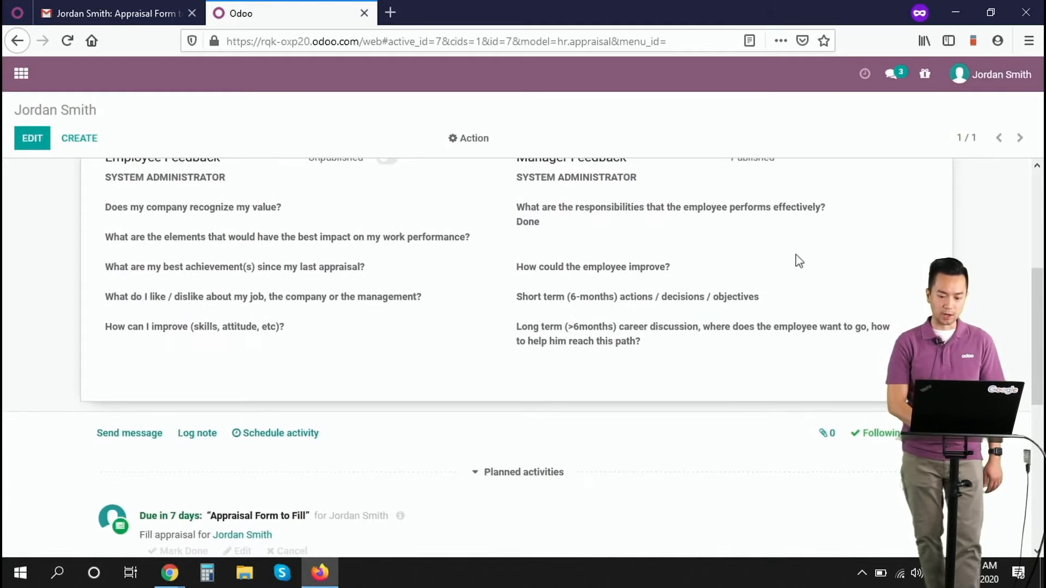
scroll(794, 259, "up", 2)
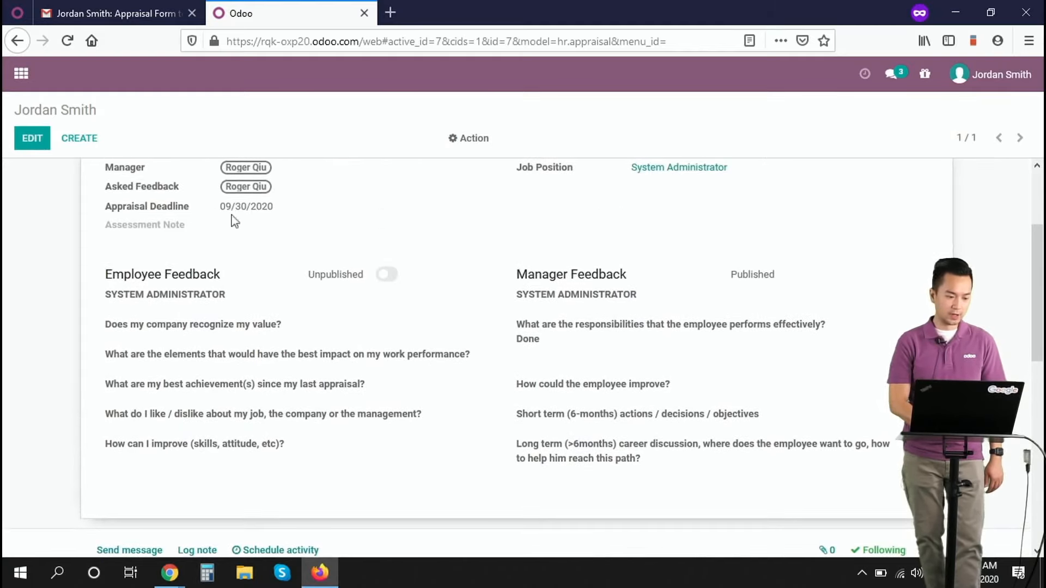
left_click(24, 145)
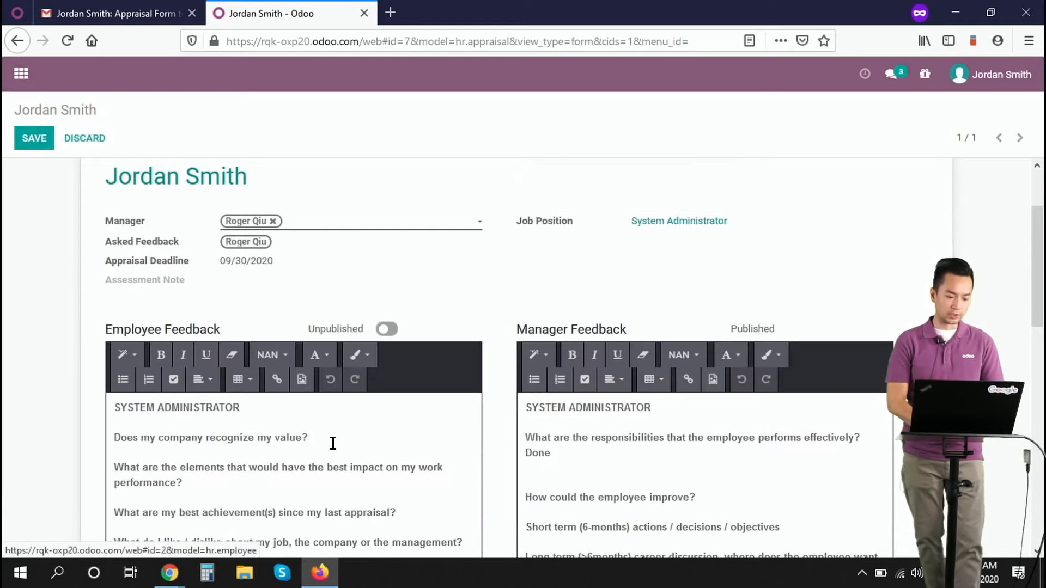
left_click(333, 443)
key("Return")
type("DONE")
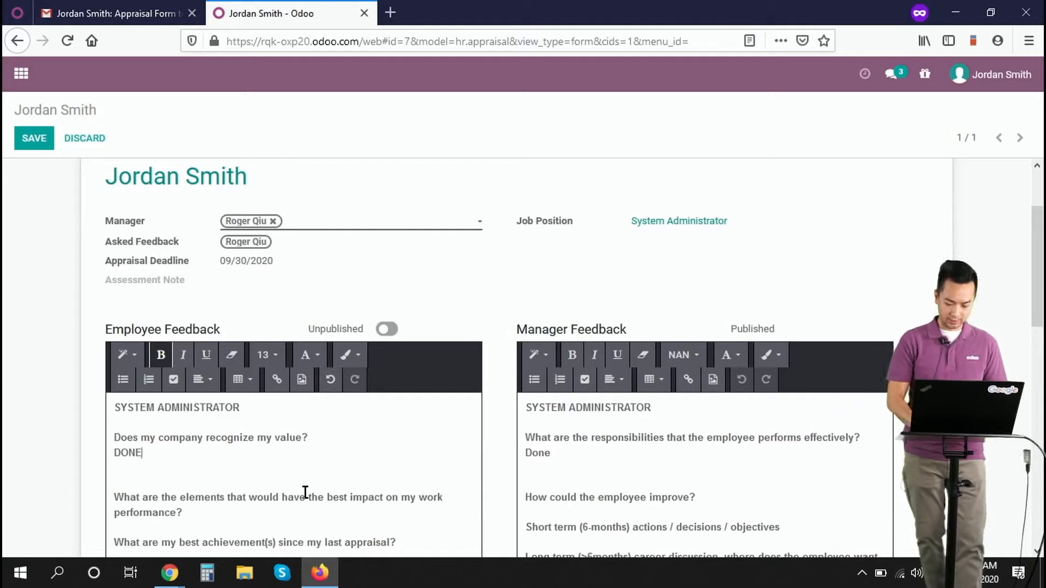
Save the appraisal as the employee and publish the employee feedback.
left_click(34, 136)
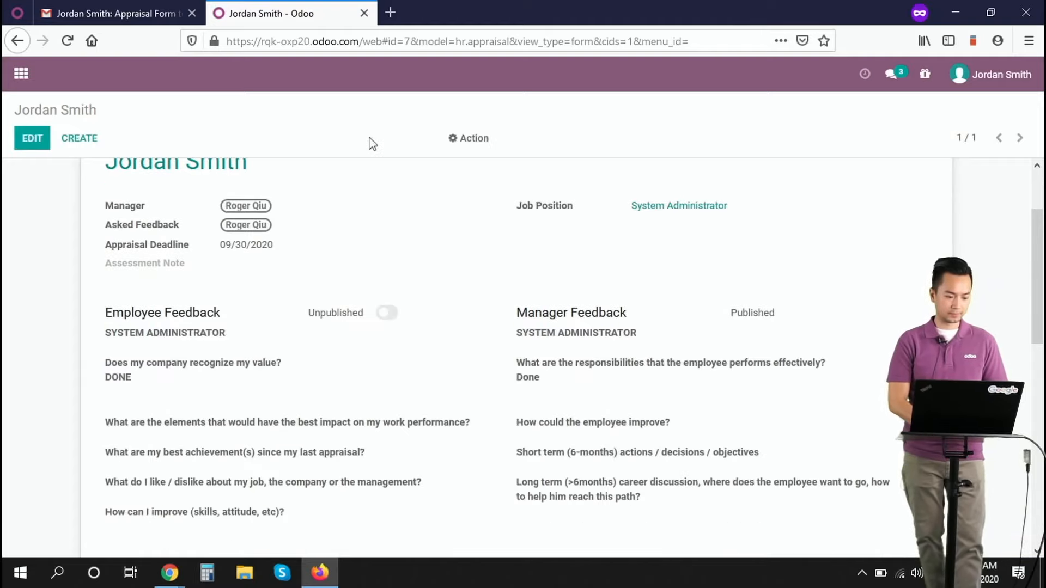
right_click(370, 142)
left_click(319, 308)
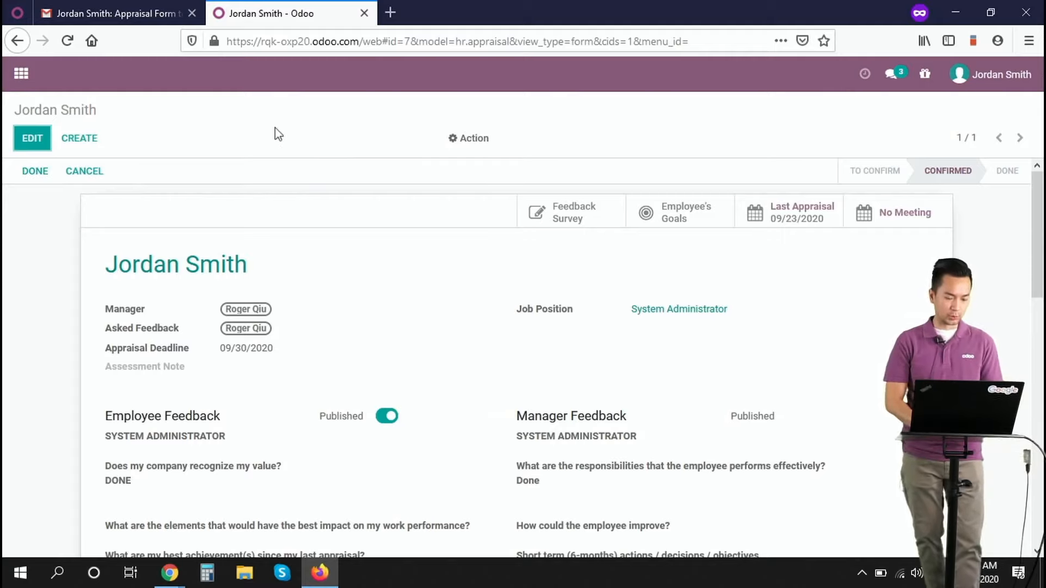
Switch back to the manager's Odoo session in Chrome, set the assessment note to Strongly Exceed Expectations and save the appraisal.
key("alt+Tab")
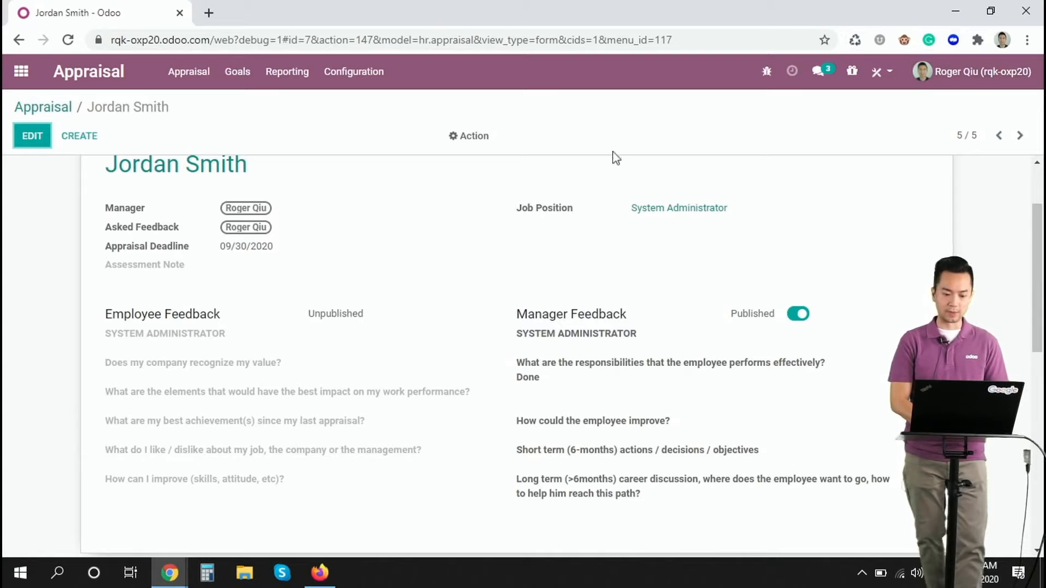
scroll(408, 264, "up", 2)
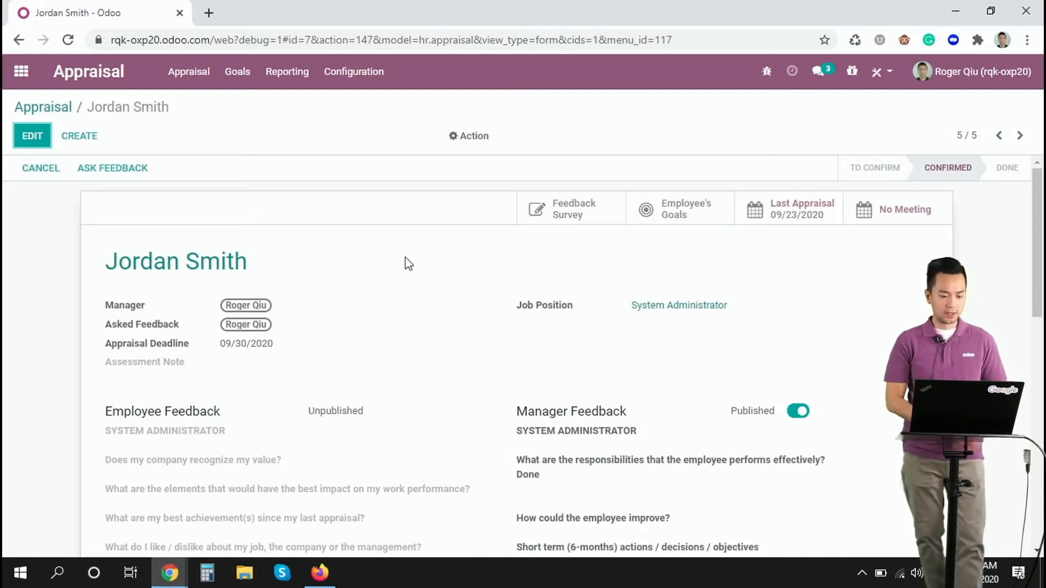
scroll(409, 266, "down", 1)
scroll(409, 267, "up", 1)
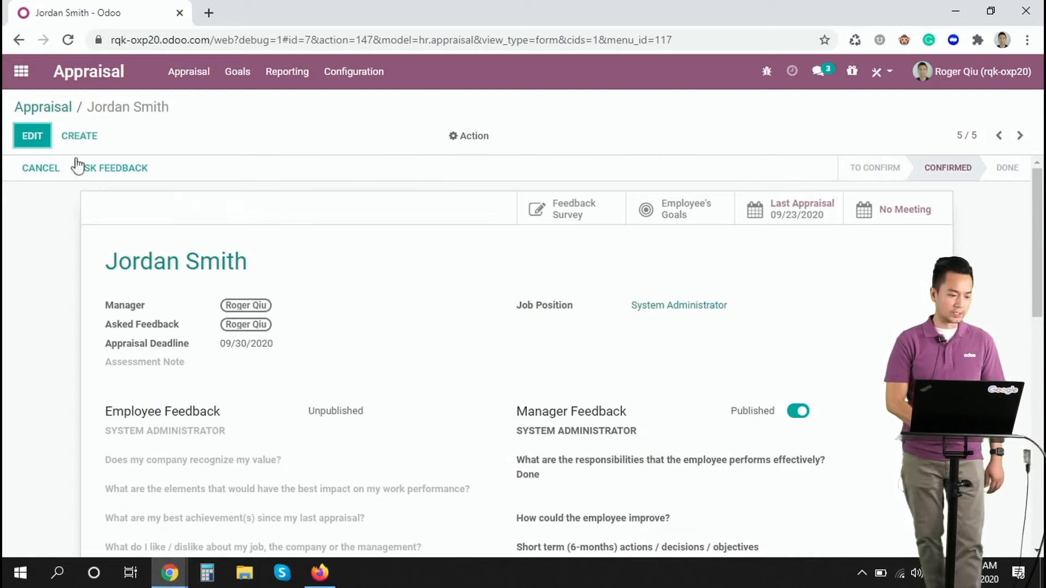
left_click(35, 138)
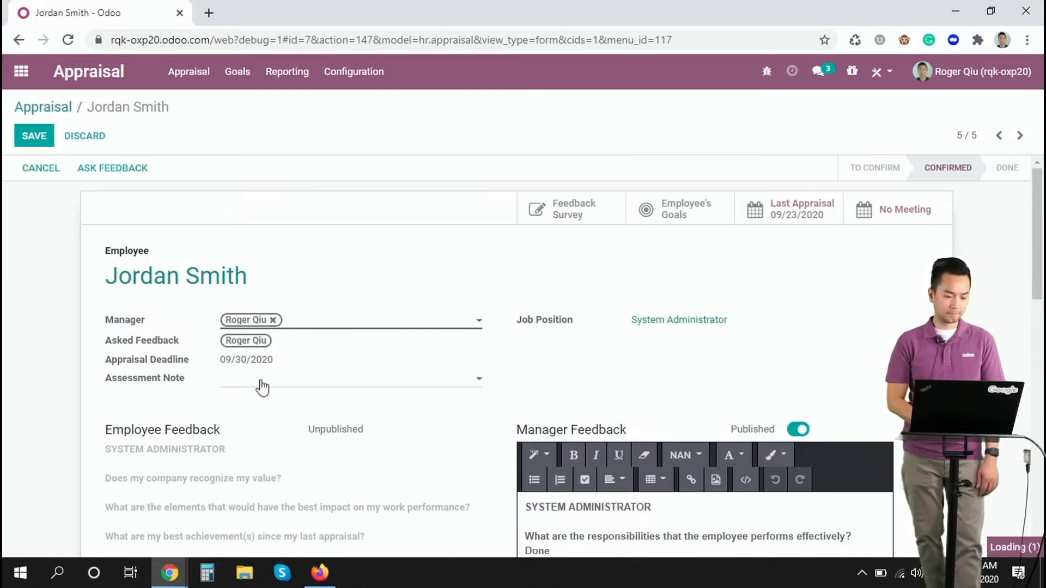
left_click(262, 385)
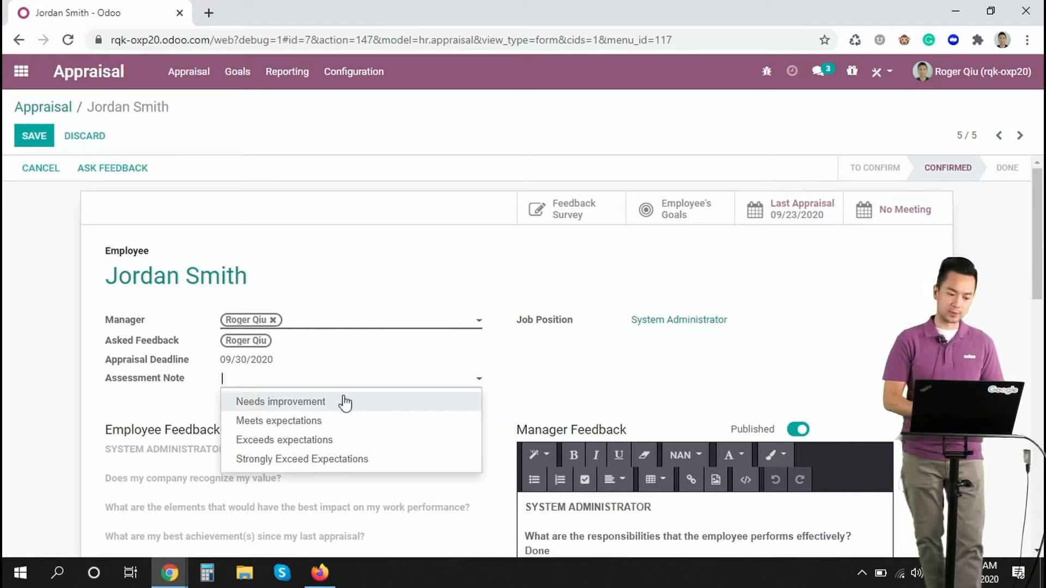
left_click(334, 459)
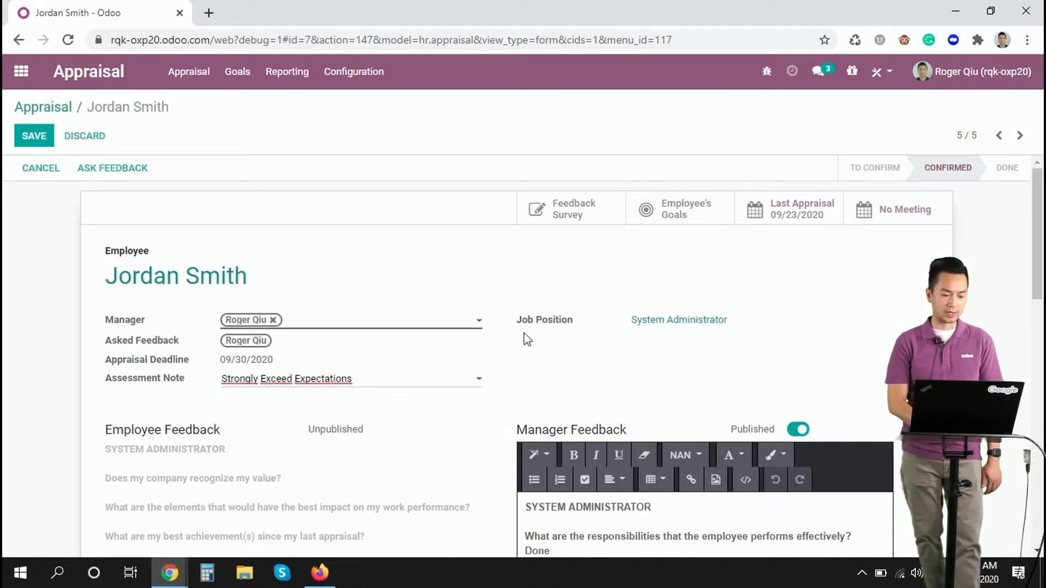
scroll(397, 270, "down", 8)
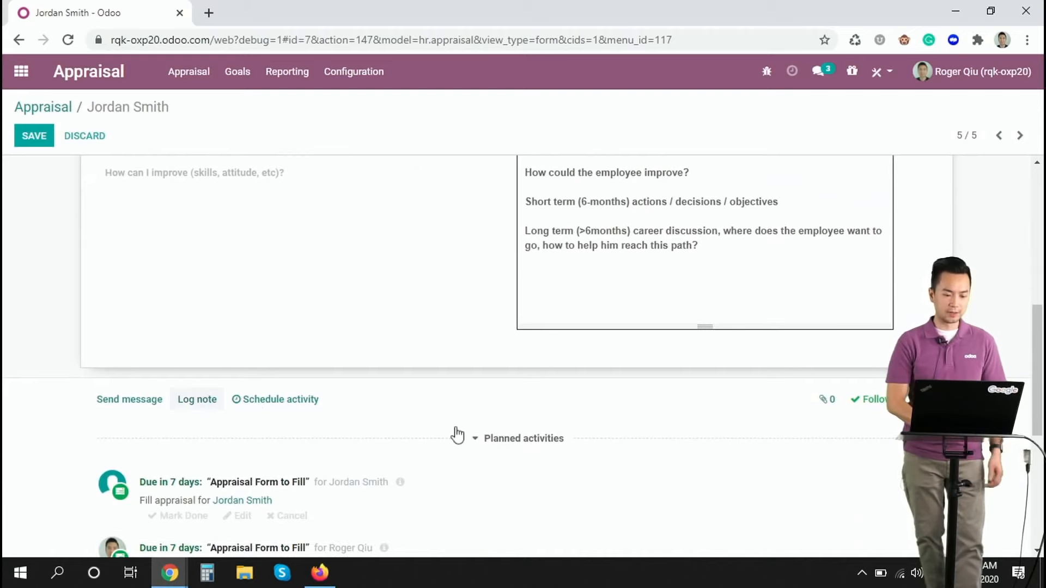
scroll(458, 434, "up", 8)
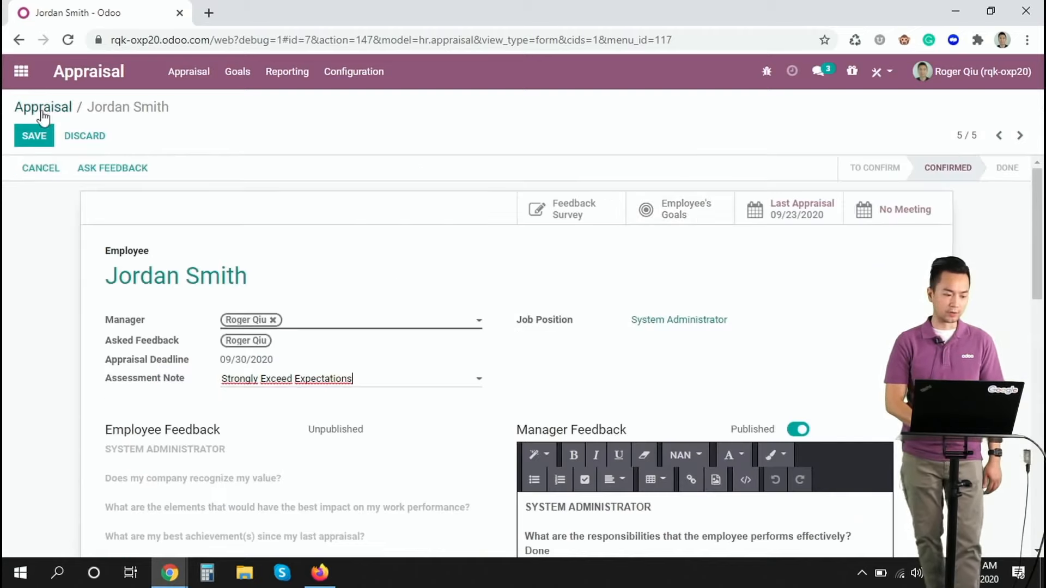
left_click(29, 142)
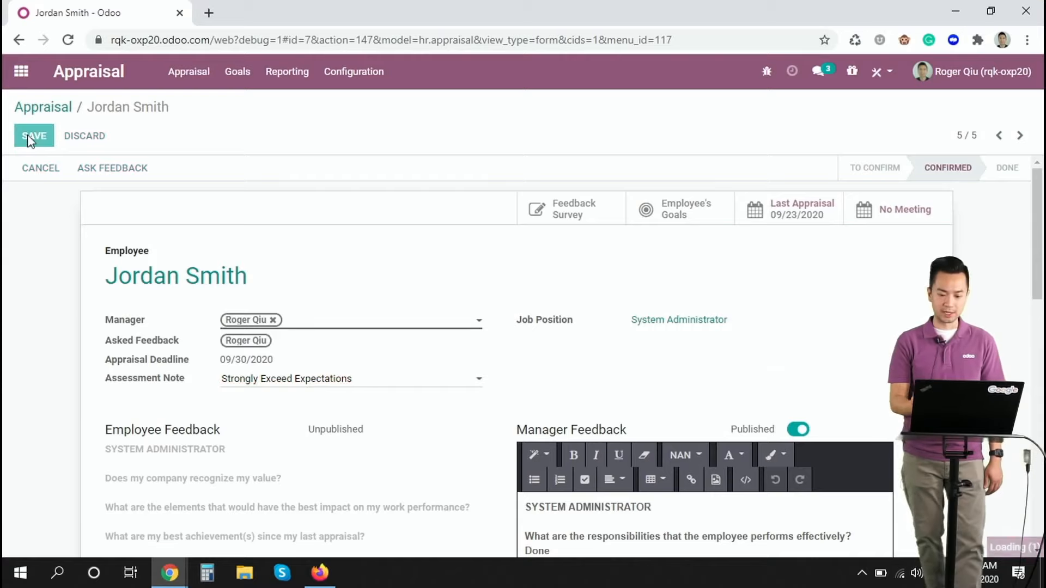
Open the employee's goals from the appraisal and filter them to show only Late goals.
left_click(663, 219)
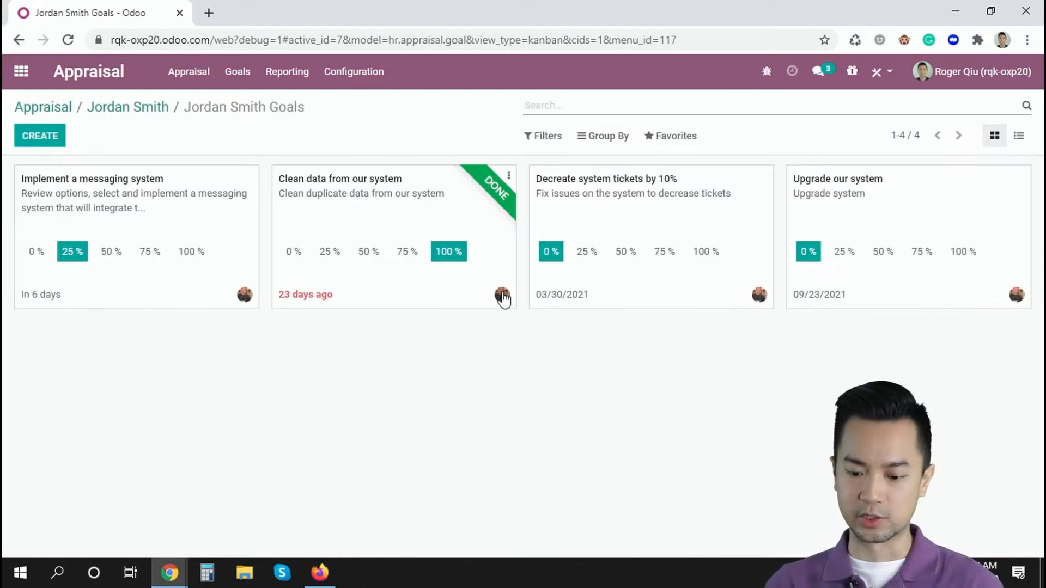
left_click(542, 136)
left_click(545, 212)
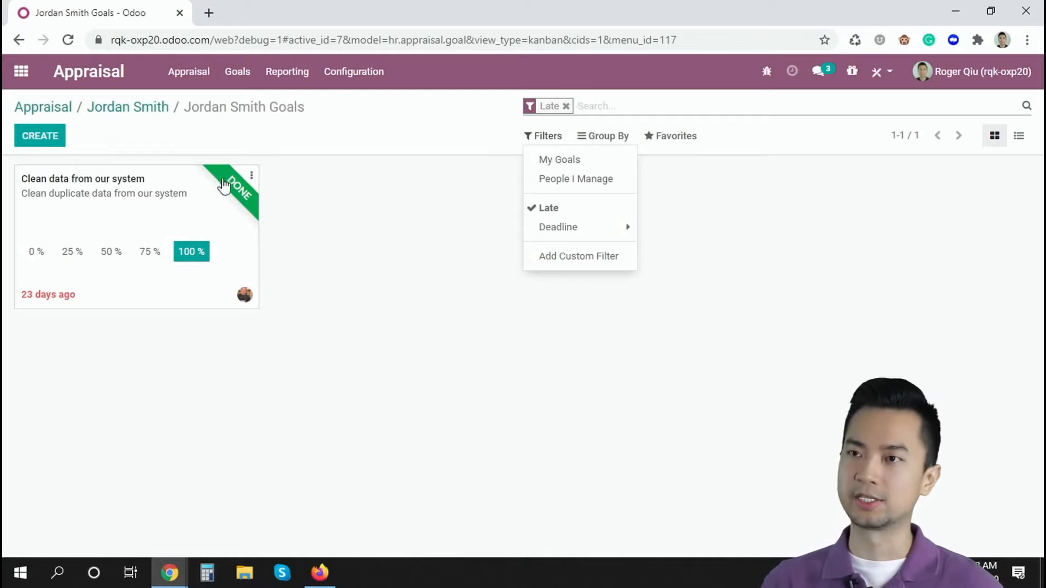
Return to the appraisals overview, open the IT Dept employee's Ready appraisal with the 09/30/2020 deadline and mark it as done.
left_click(348, 119)
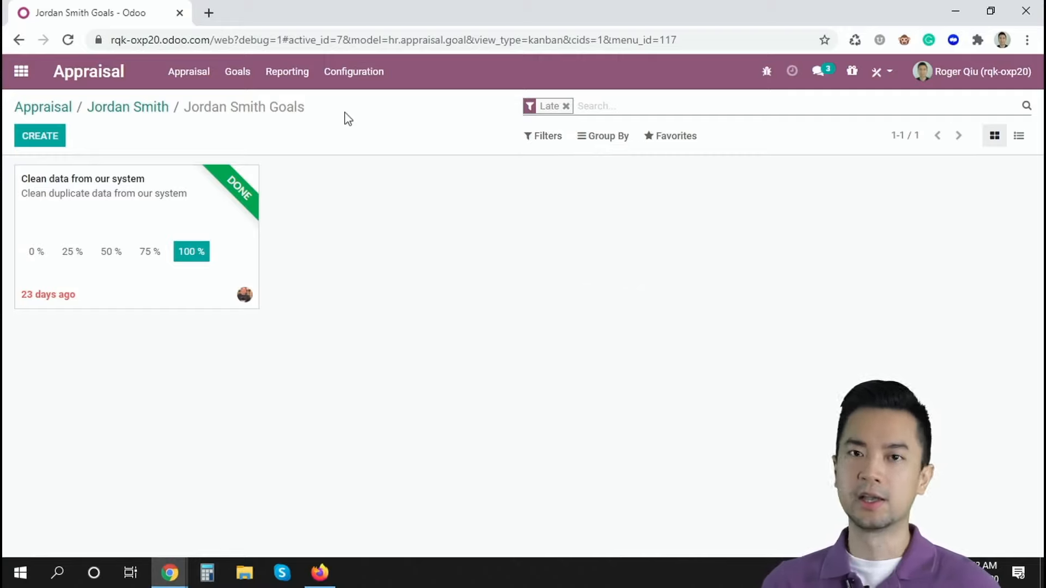
left_click(34, 108)
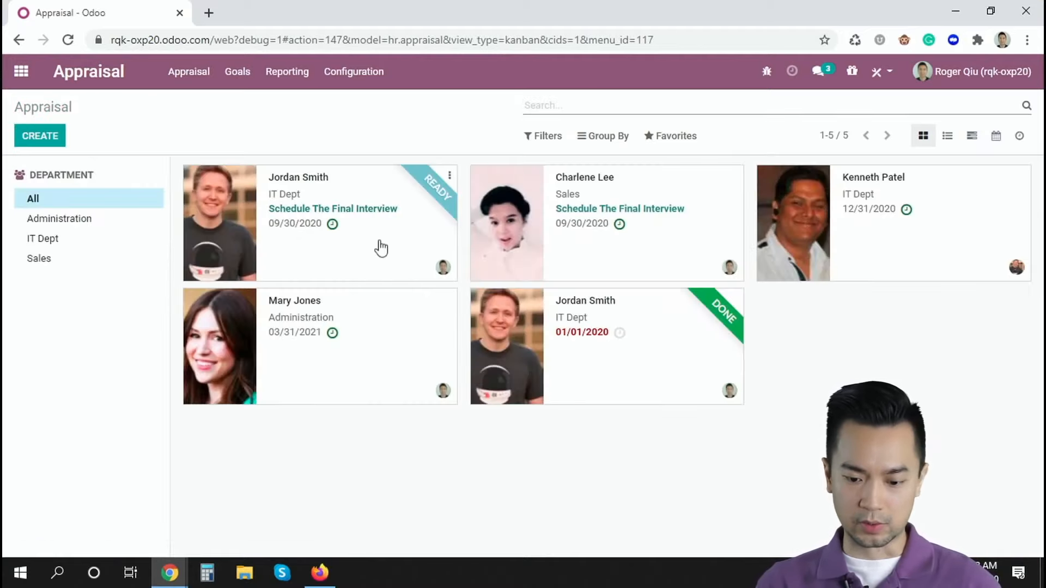
left_click(368, 196)
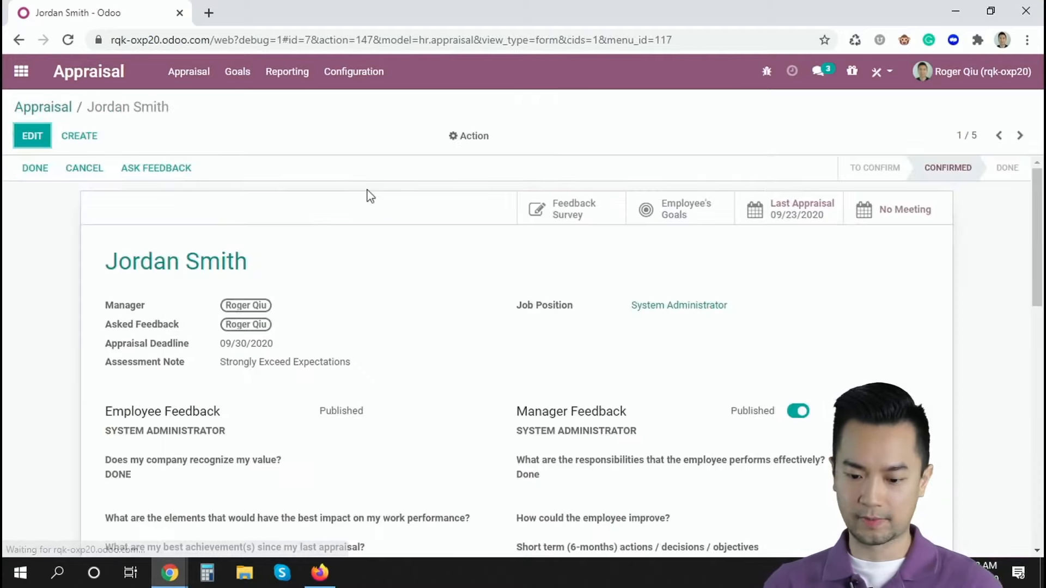
scroll(406, 282, "down", 10)
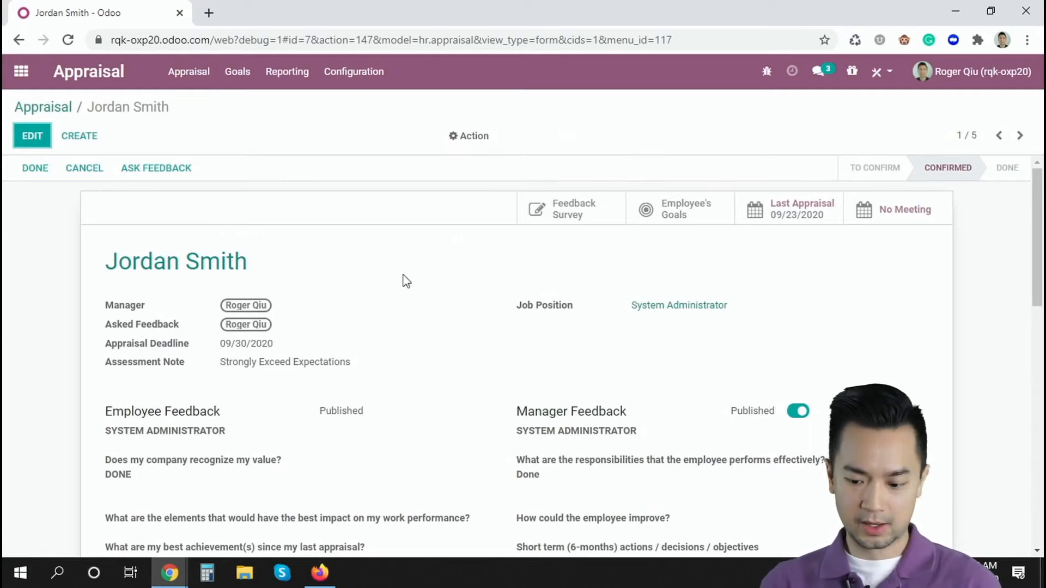
scroll(406, 281, "up", 10)
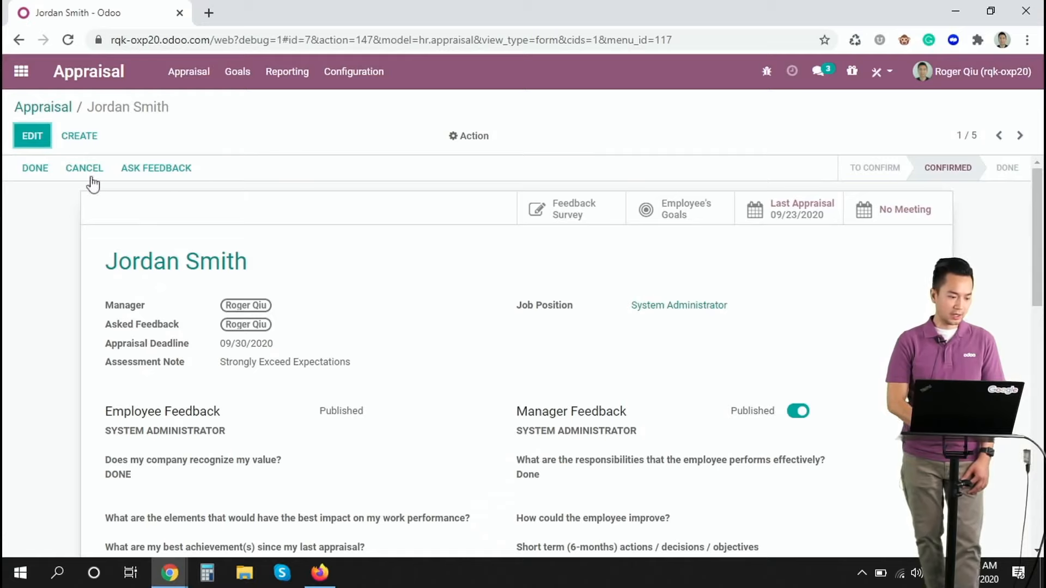
left_click(35, 170)
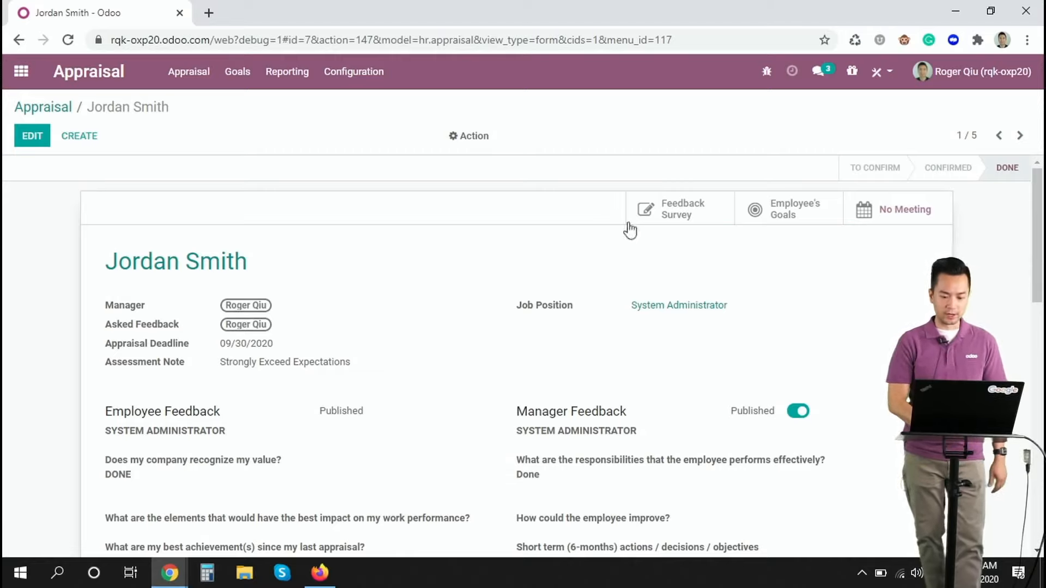
Open the completed appraisal's feedback survey results, then open the Employee Appraisal Form survey for editing.
left_click(660, 212)
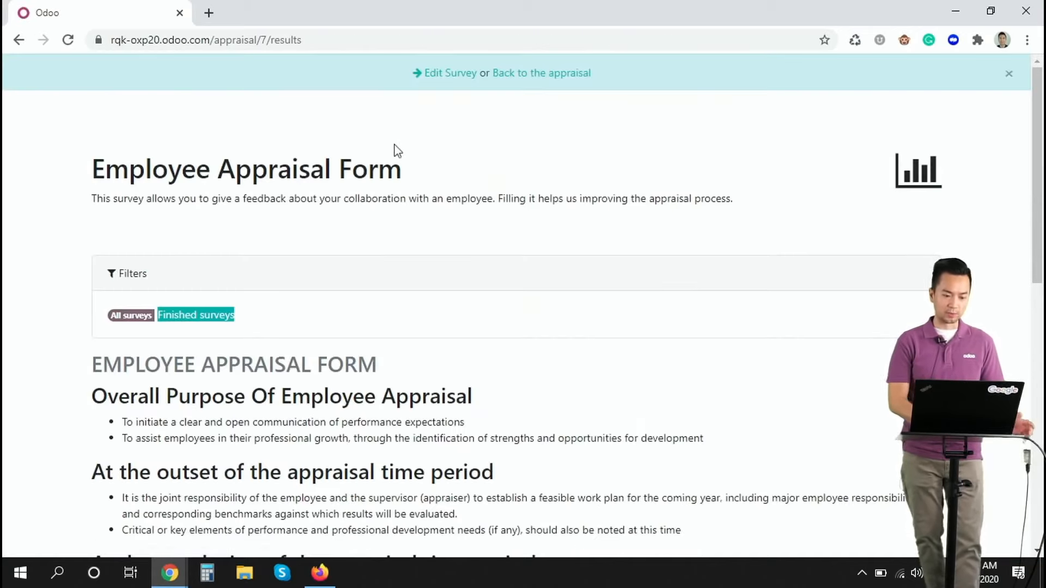
left_click(450, 80)
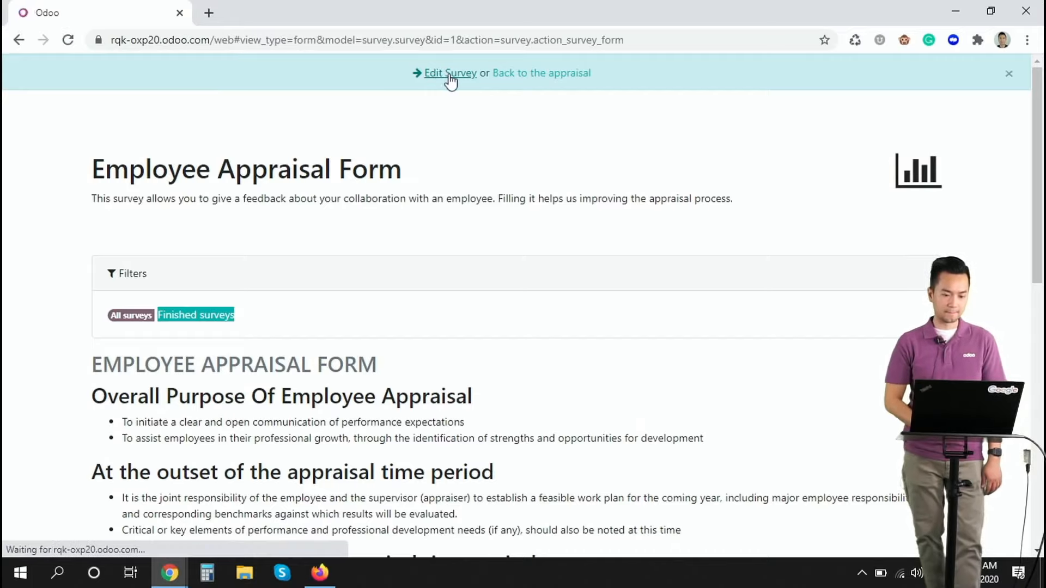